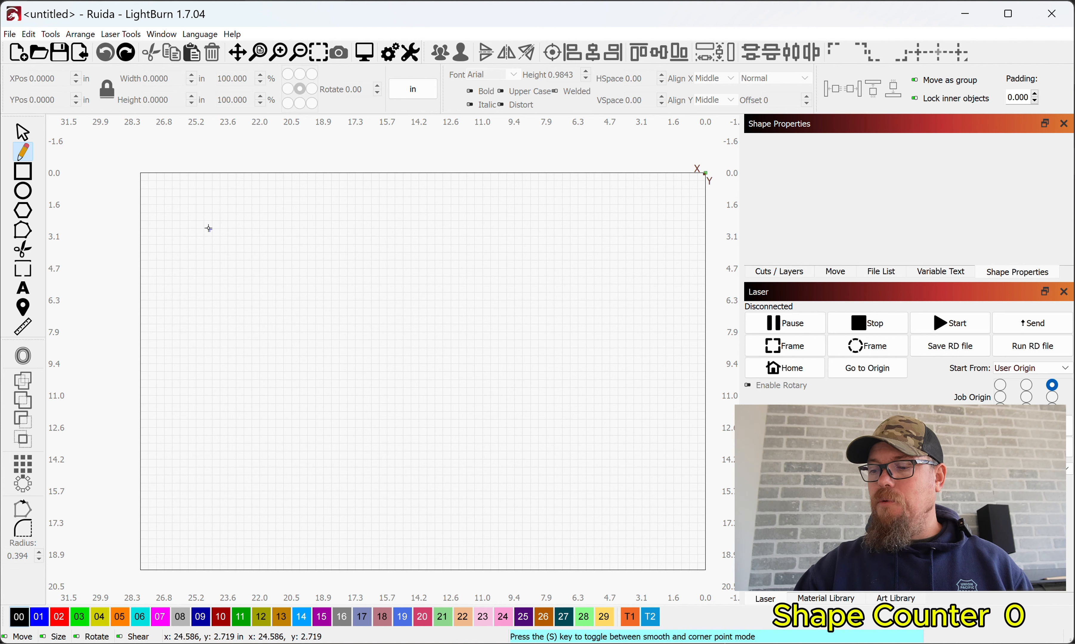
# Draw a closed triangle with a horizontal top edge and two 45° sides about 14.6 in long, and undo it
pyautogui.click(194, 217)
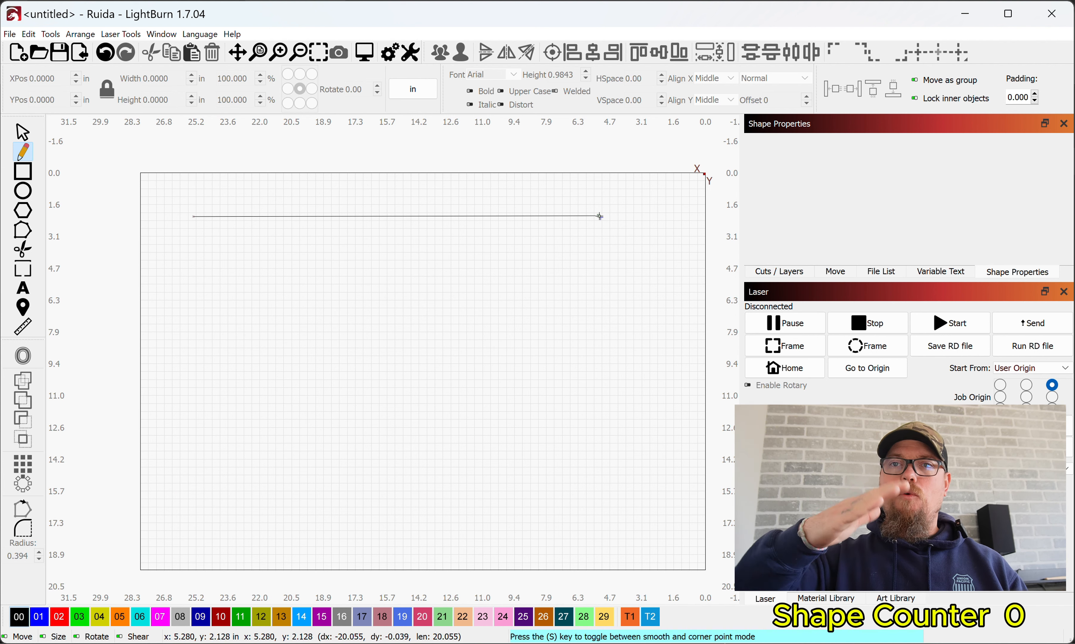
pyautogui.press('shift')
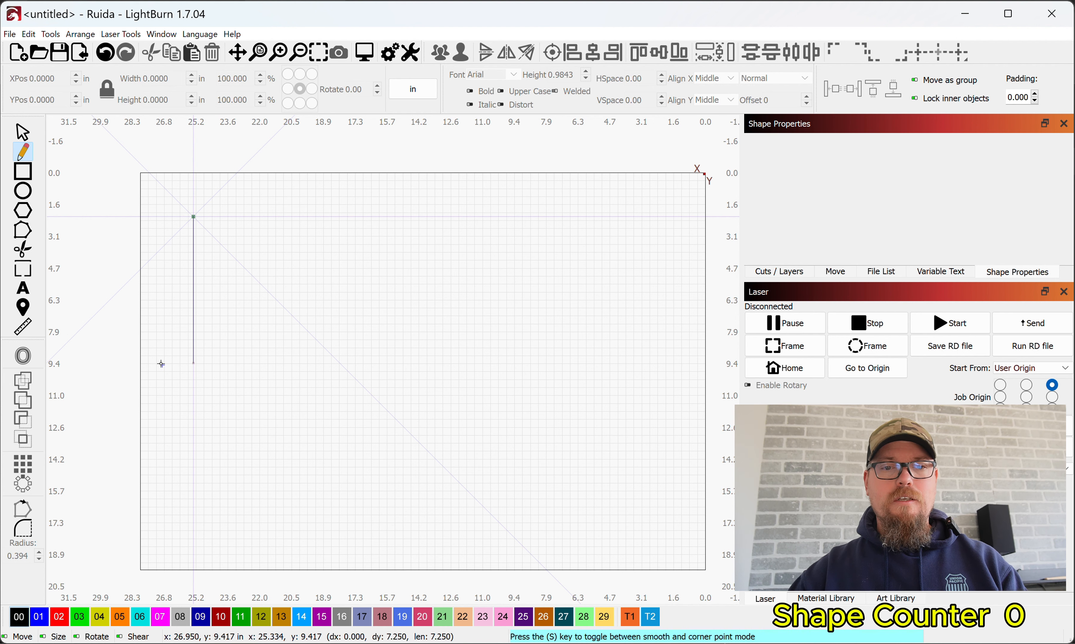
pyautogui.click(608, 228)
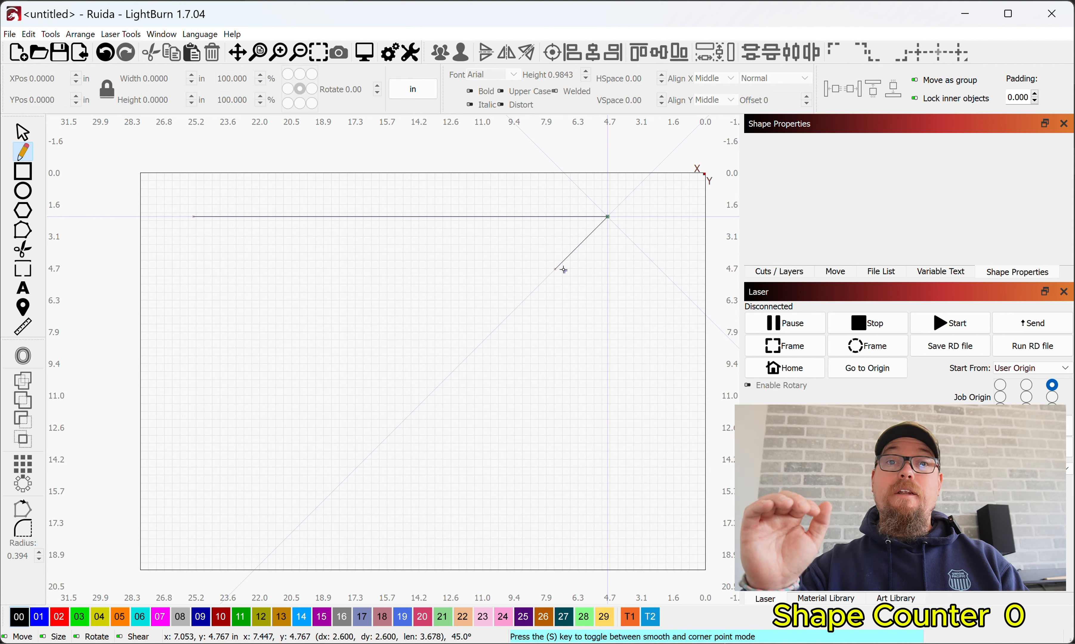
pyautogui.click(401, 423)
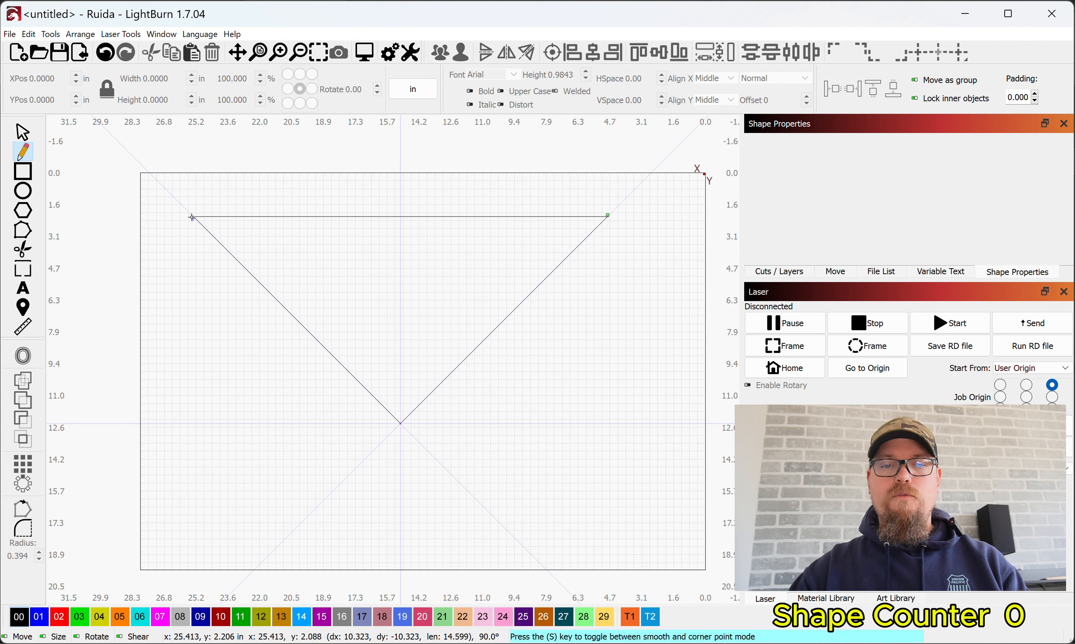
pyautogui.click(192, 217)
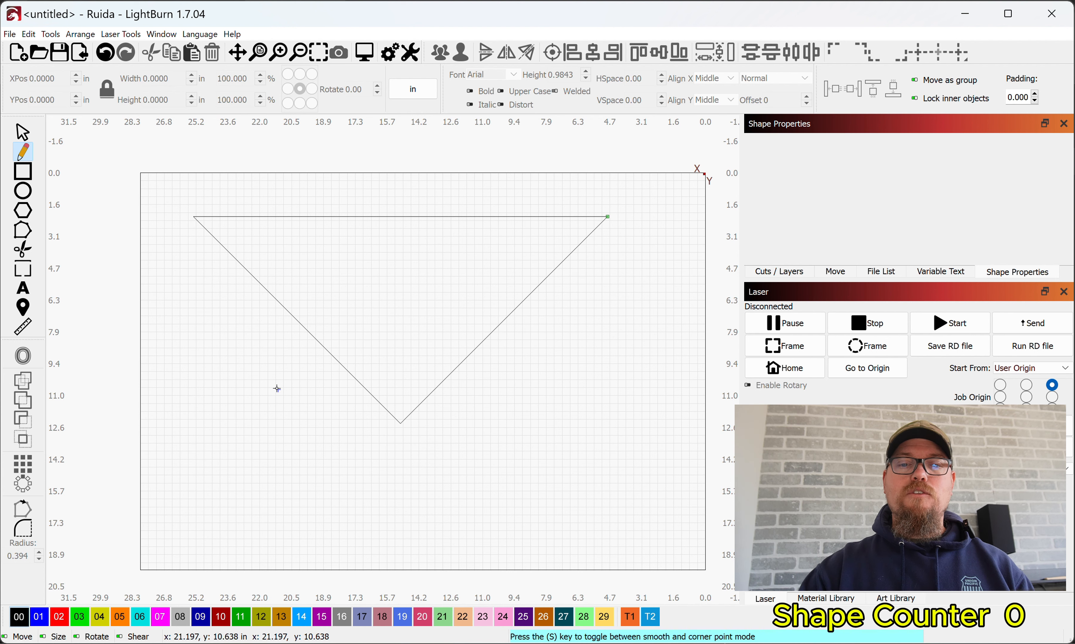
pyautogui.hotkey('ctrl', 'z')
pyautogui.hotkey('ctrl', 'z')
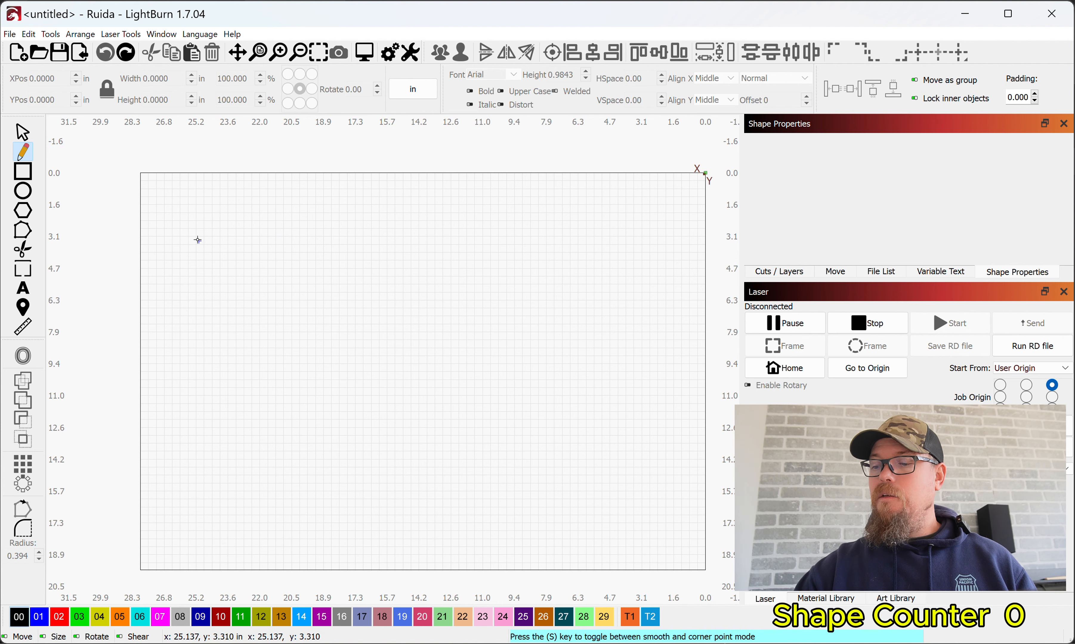
# Draw an open, nearly horizontal line about 19.2 in long across the upper workspace and display its nodes
pyautogui.click(213, 243)
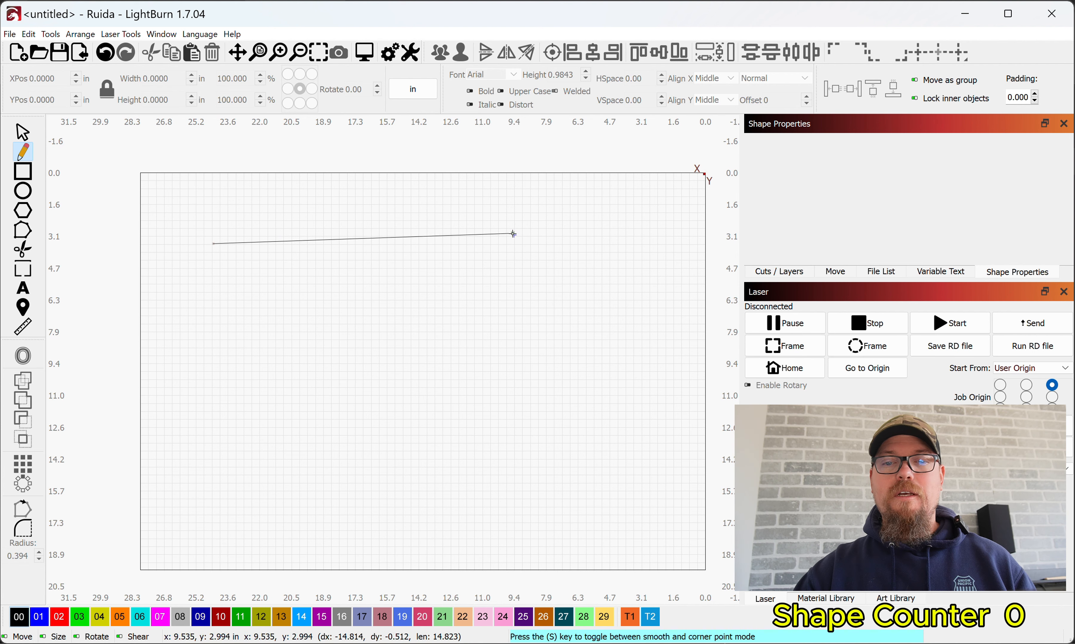
pyautogui.click(602, 243)
pyautogui.press('Escape')
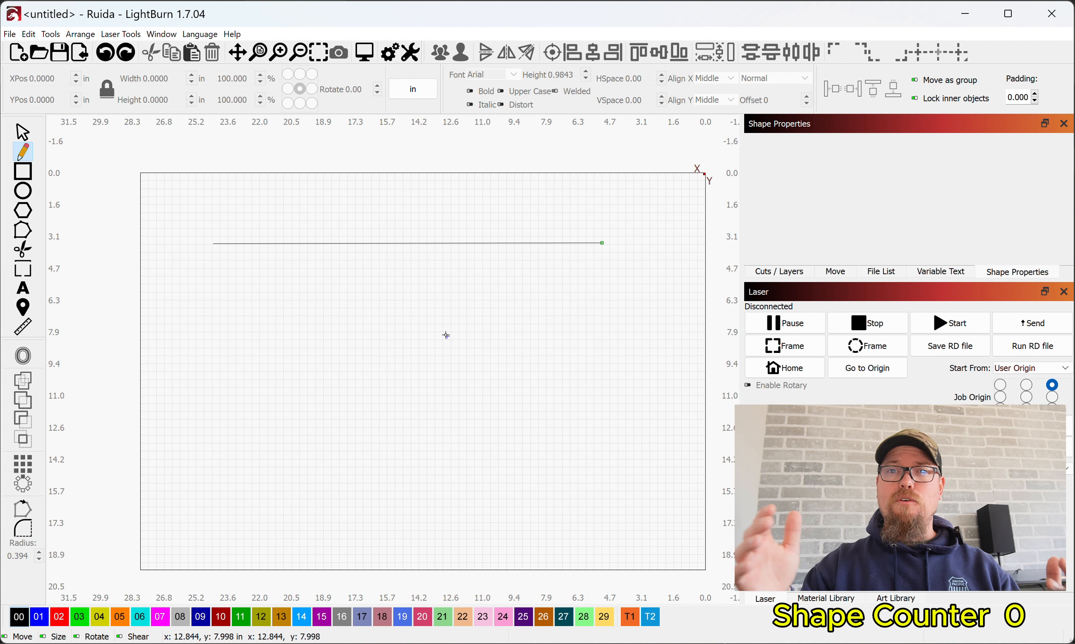
pyautogui.click(24, 230)
pyautogui.click(259, 244)
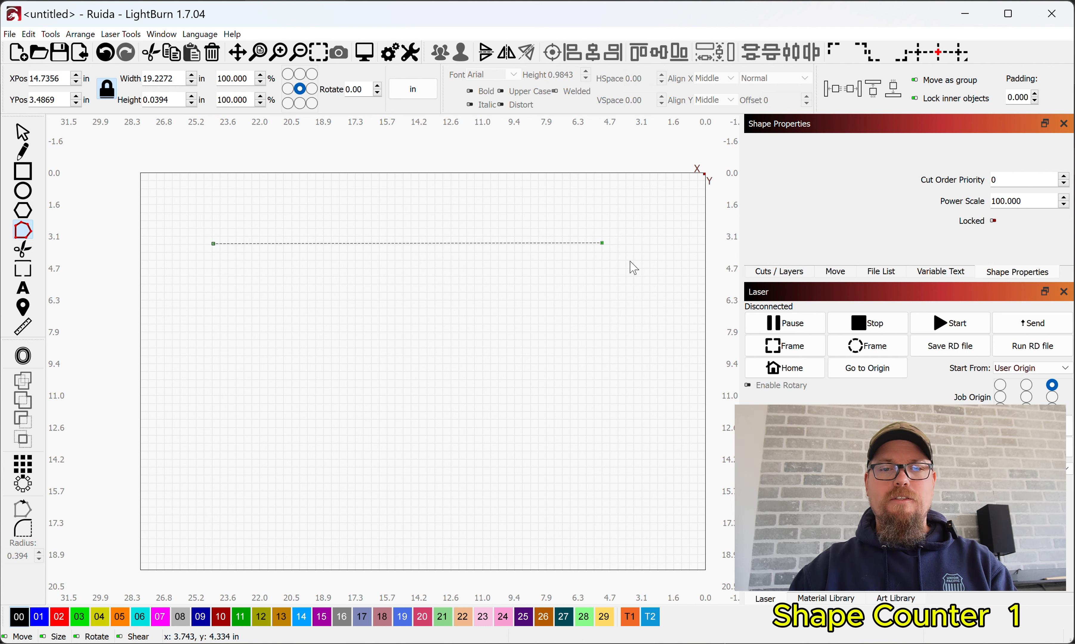
# Undo the line and draw a closed smooth-curved shape through three points, about 19.8 in wide and 14.2 in high
pyautogui.click(23, 151)
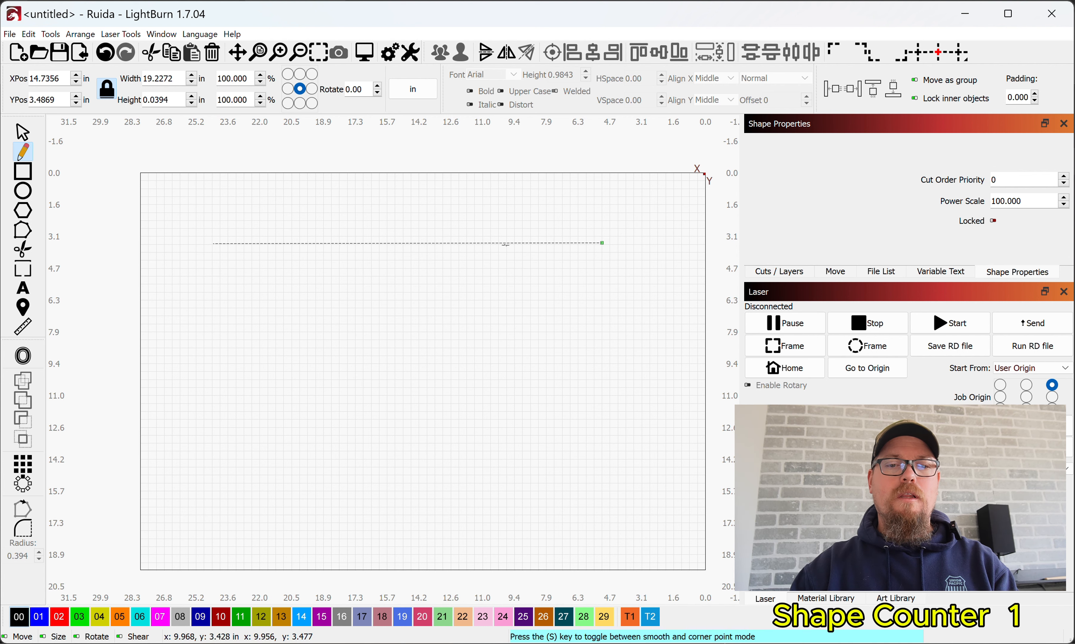
pyautogui.hotkey('ctrl', 'z')
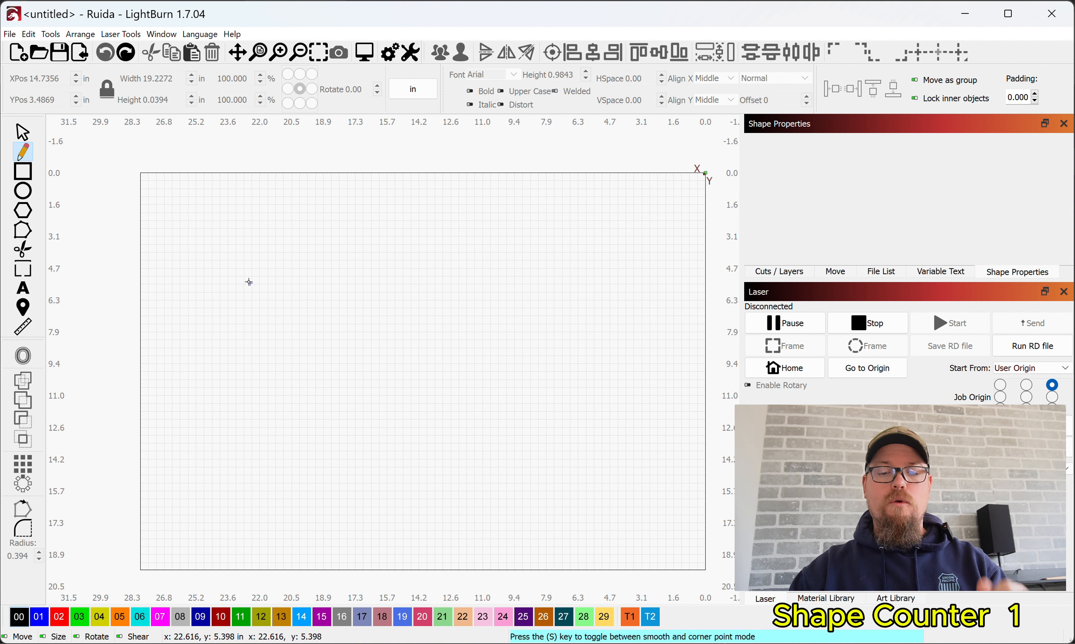
pyautogui.press('s')
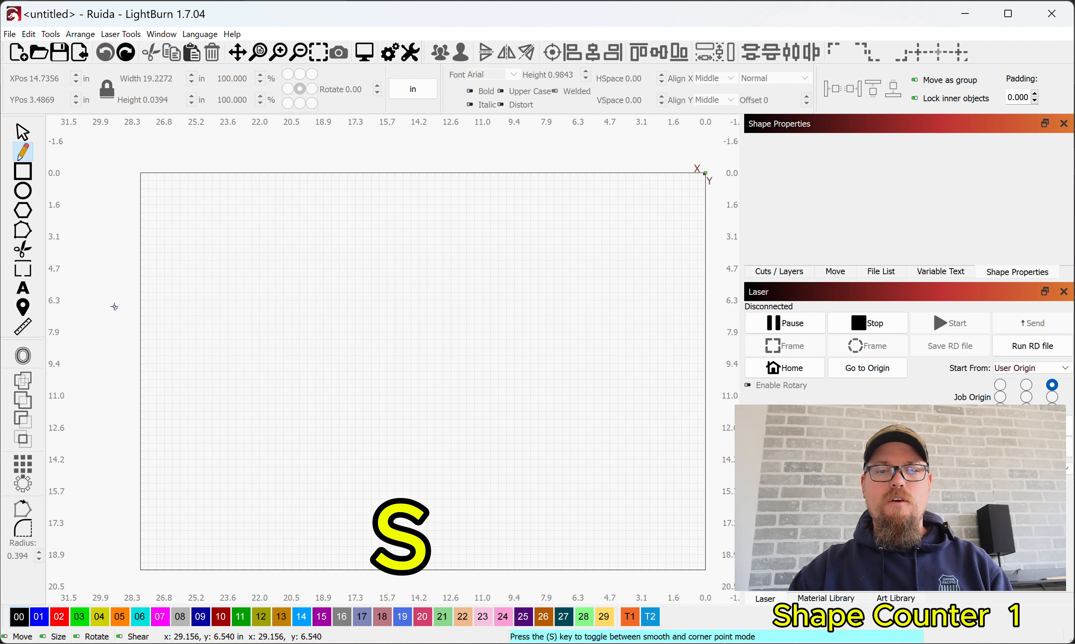
pyautogui.click(219, 294)
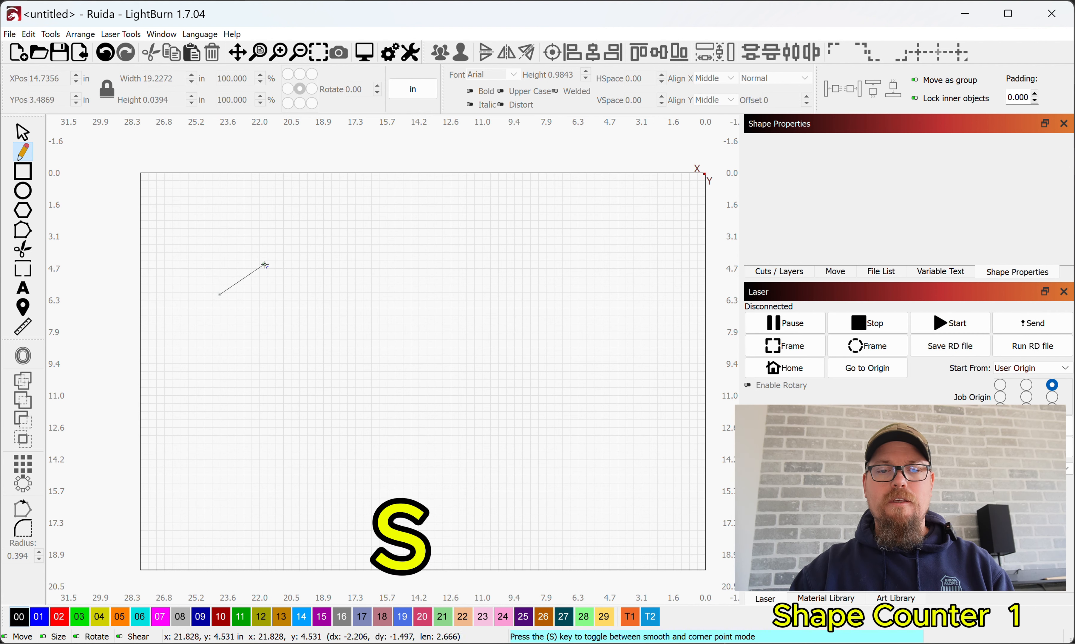
pyautogui.click(589, 291)
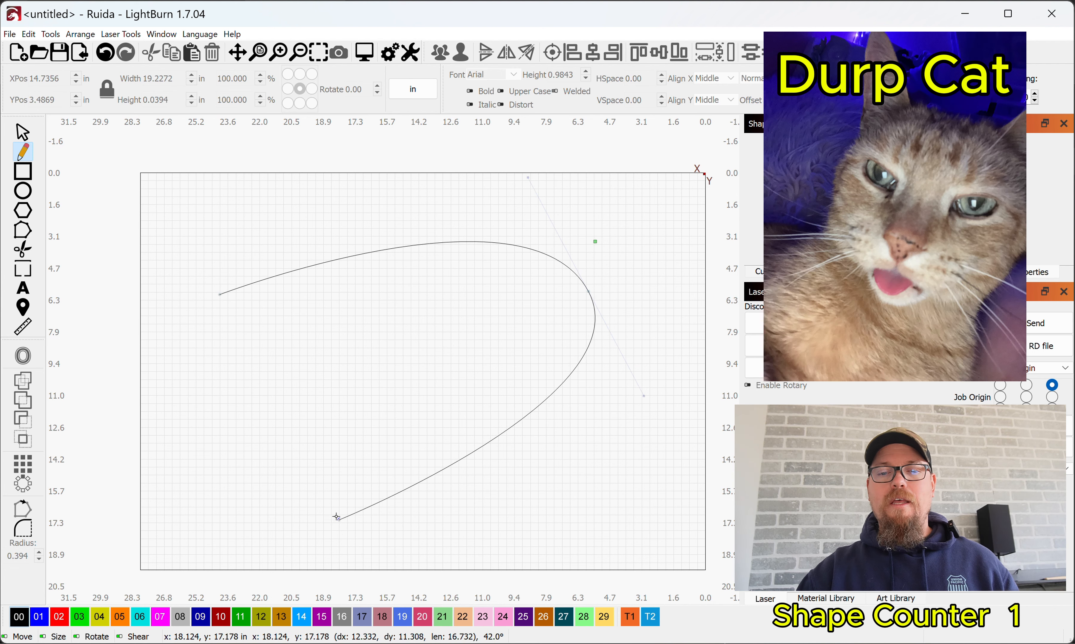
pyautogui.click(331, 506)
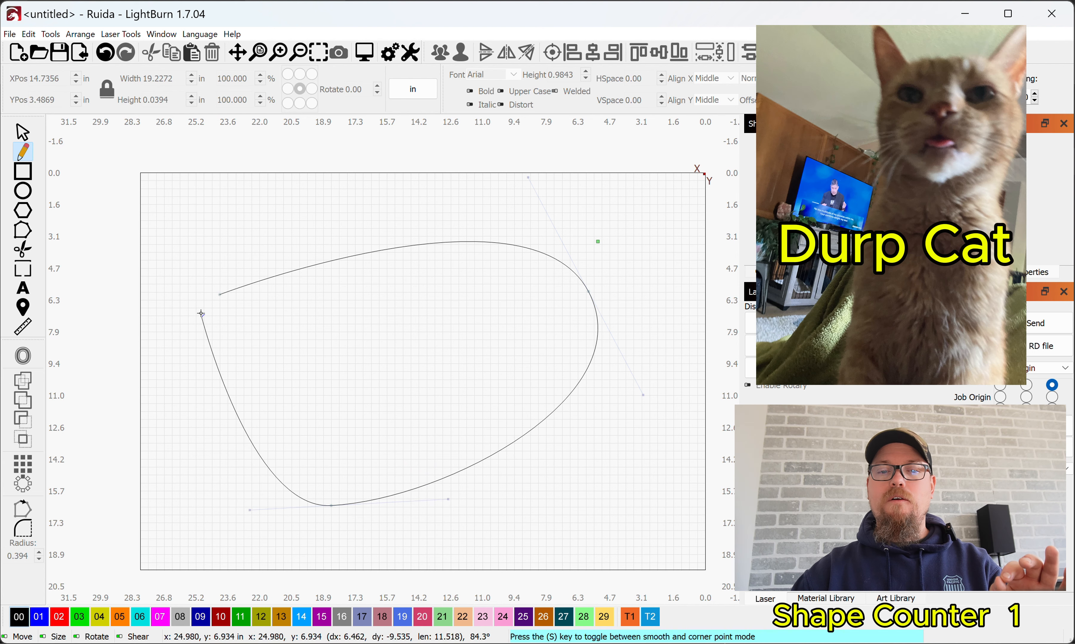
pyautogui.click(220, 296)
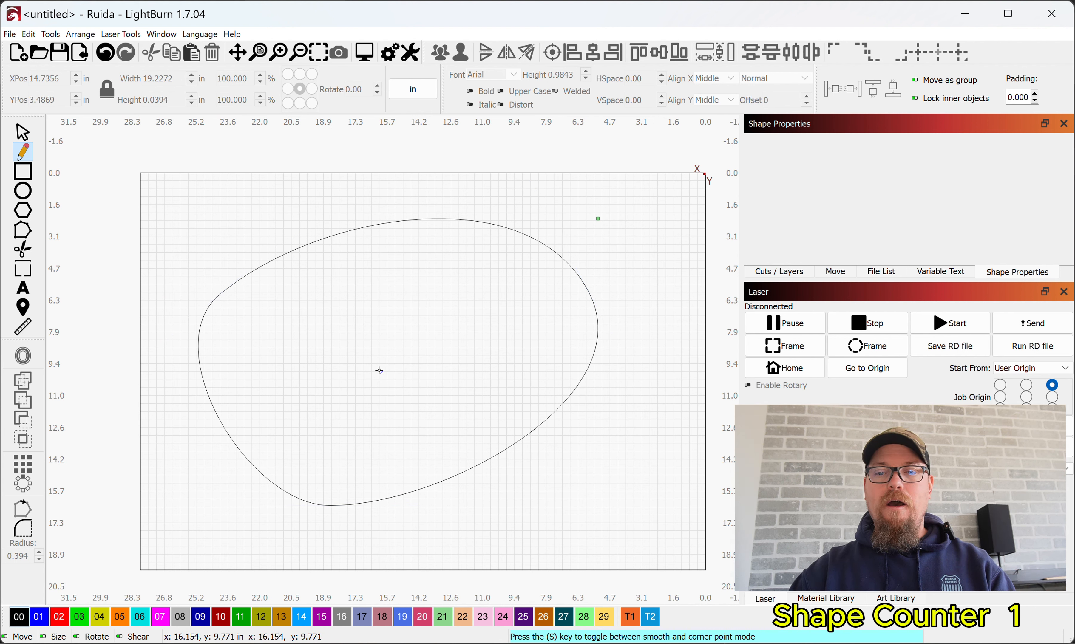
# Reshape the closed curve by adjusting the tangent handle of its lowest node, making the shape about 19.6 in wide
pyautogui.click(29, 234)
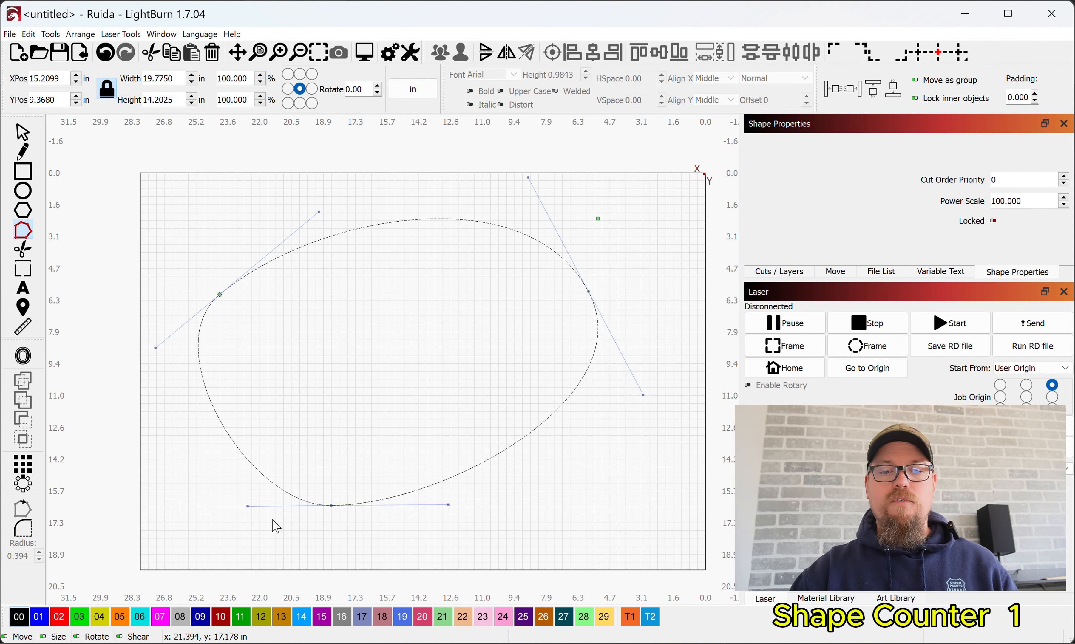
pyautogui.moveTo(247, 507); pyautogui.dragTo(274, 517)
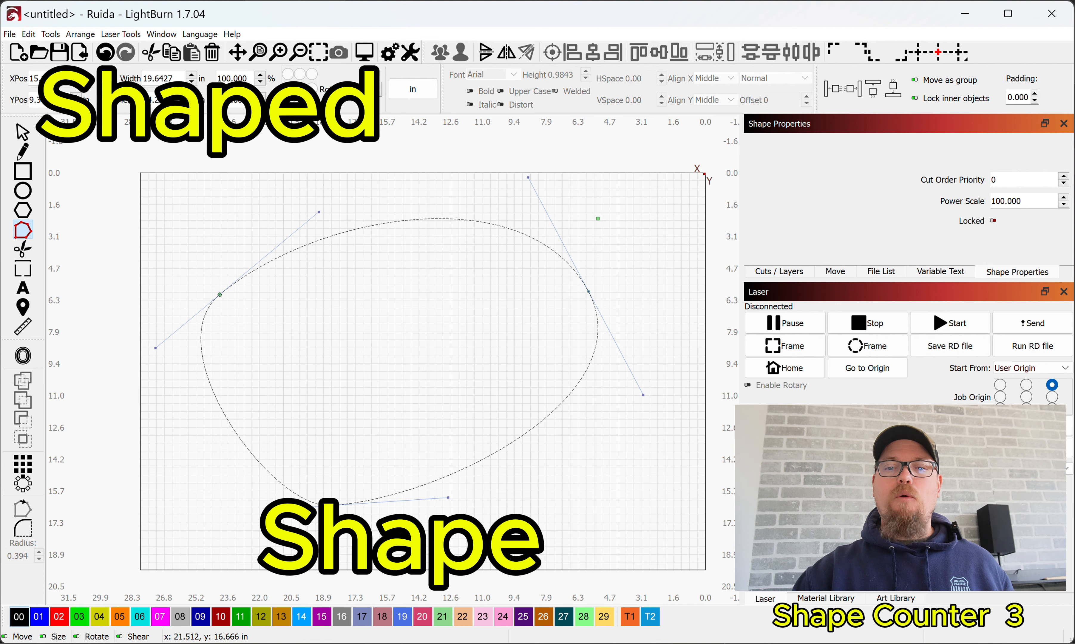
pyautogui.click(27, 139)
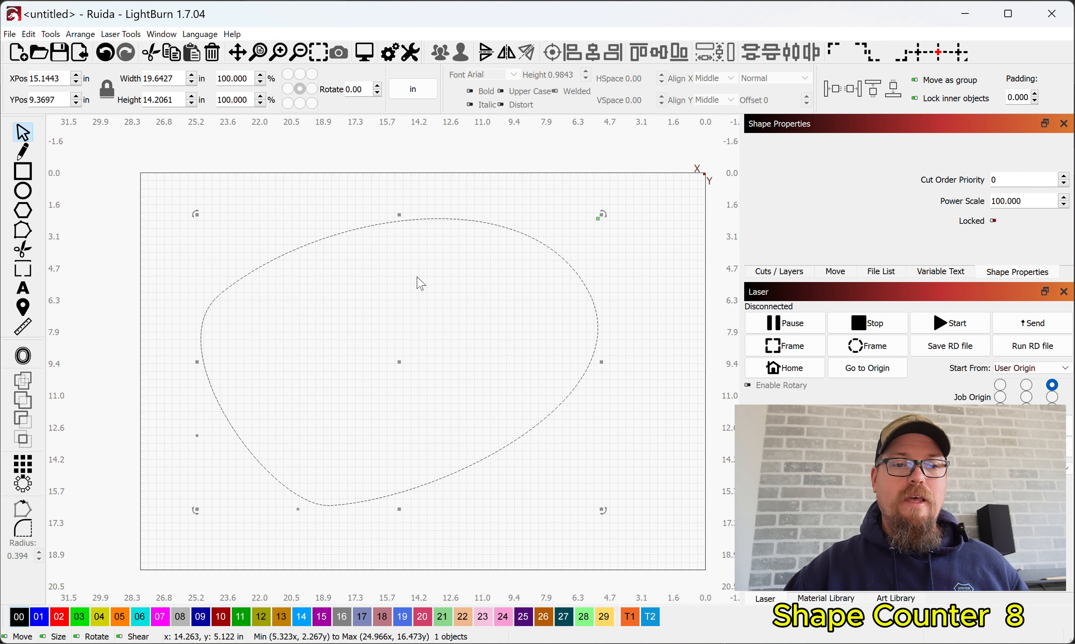
# Measure the curved shape's size, perimeter and area, and delete the shape
pyautogui.click(23, 328)
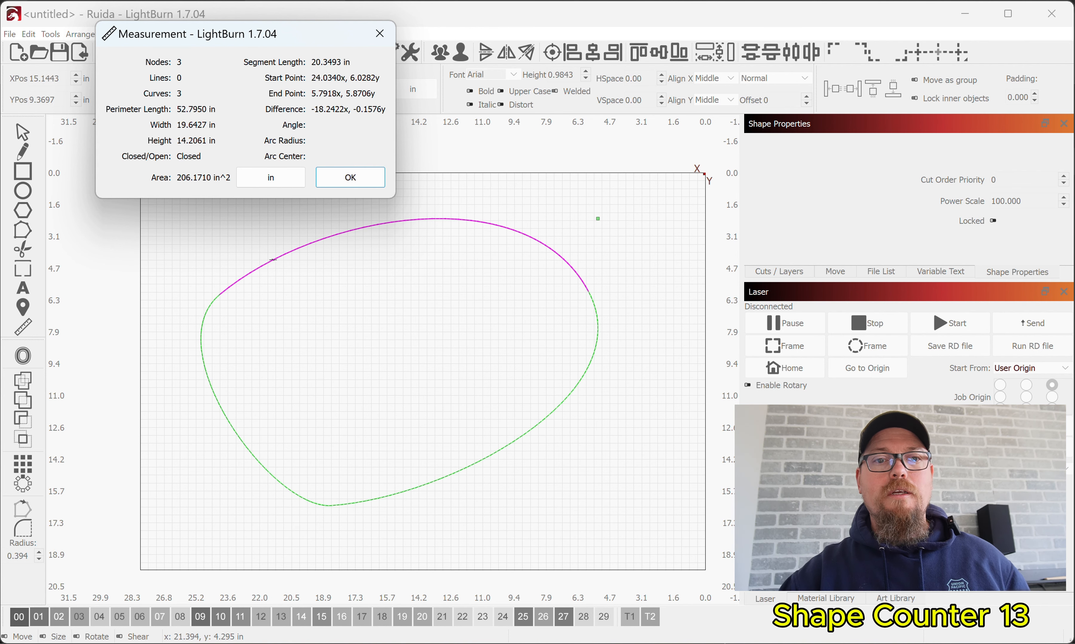
pyautogui.click(323, 183)
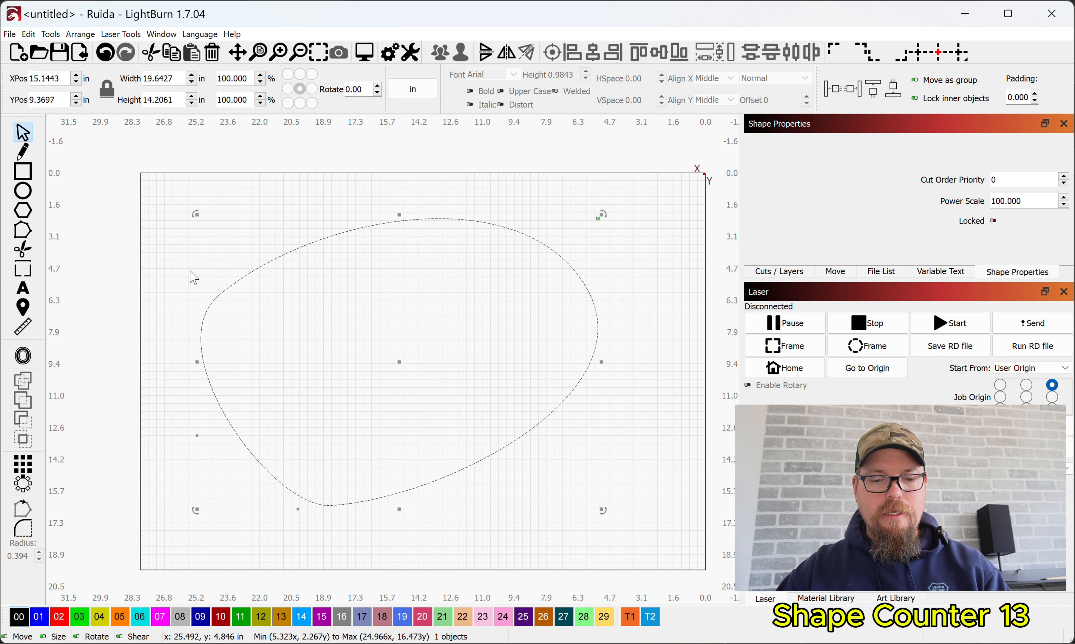
pyautogui.press('Delete')
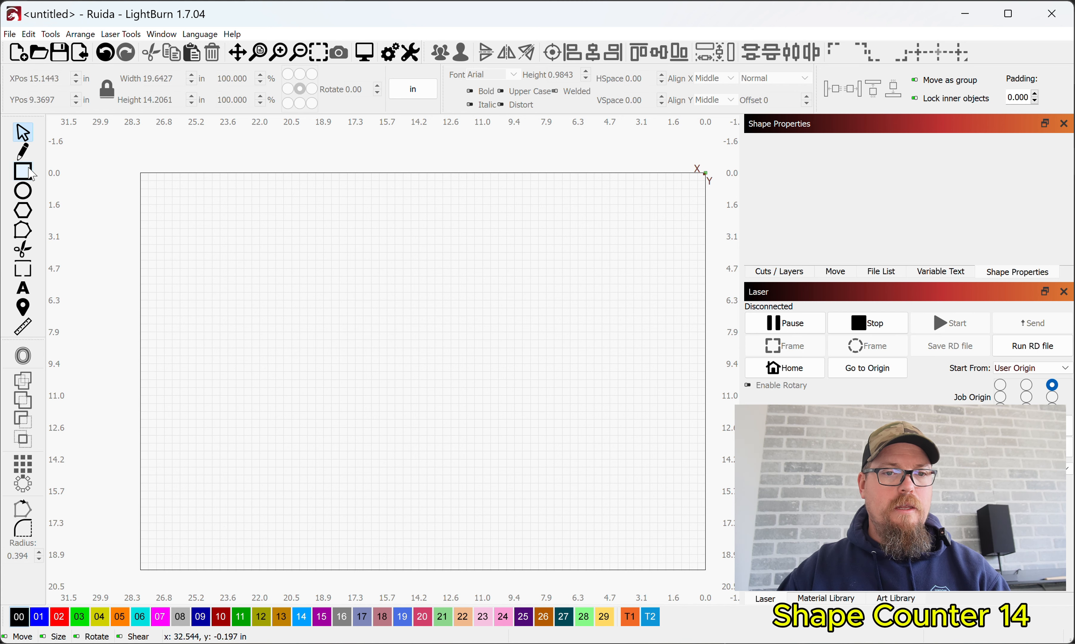
# Draw a closed triangle about 17.1 in wide and 10.3 in high, snapping its last point exactly onto the starting point
pyautogui.click(23, 151)
pyautogui.click(295, 240)
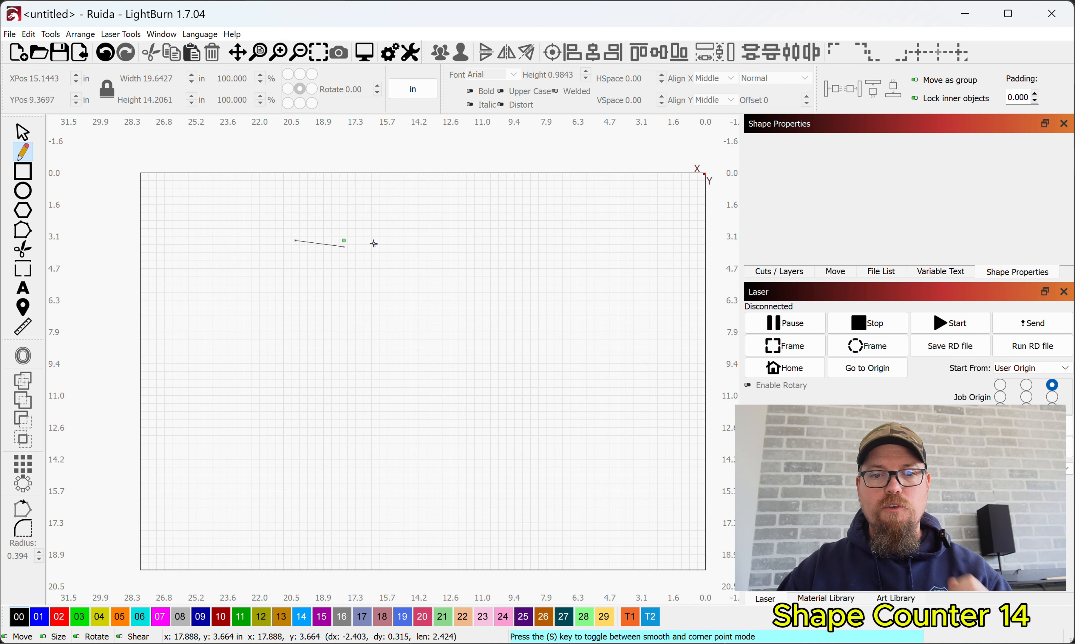
pyautogui.click(643, 239)
pyautogui.click(453, 445)
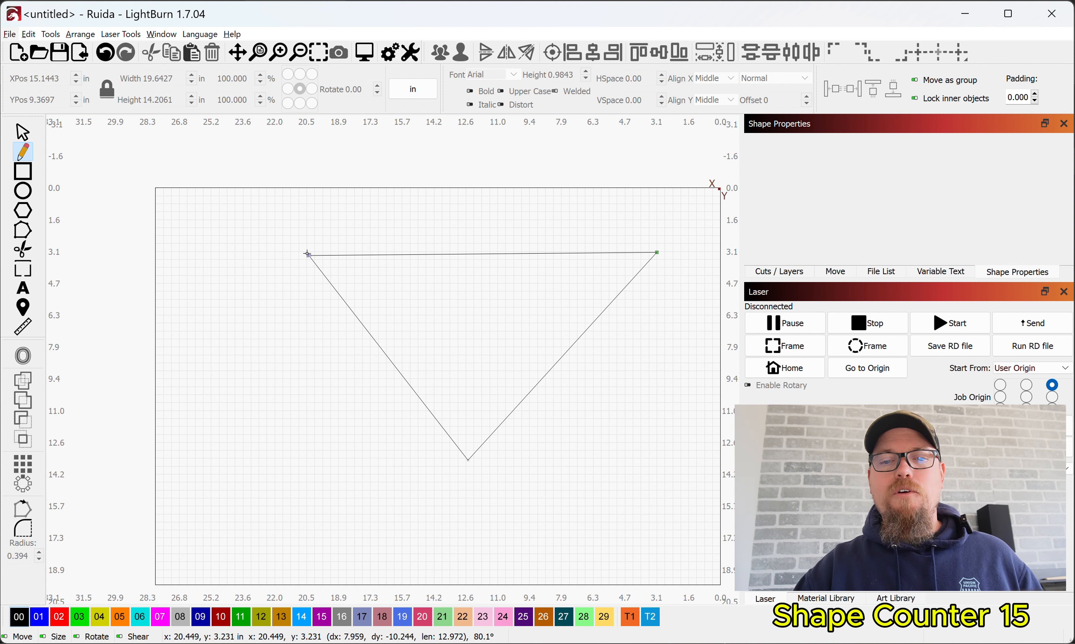
pyautogui.scroll(10, 309, 258)
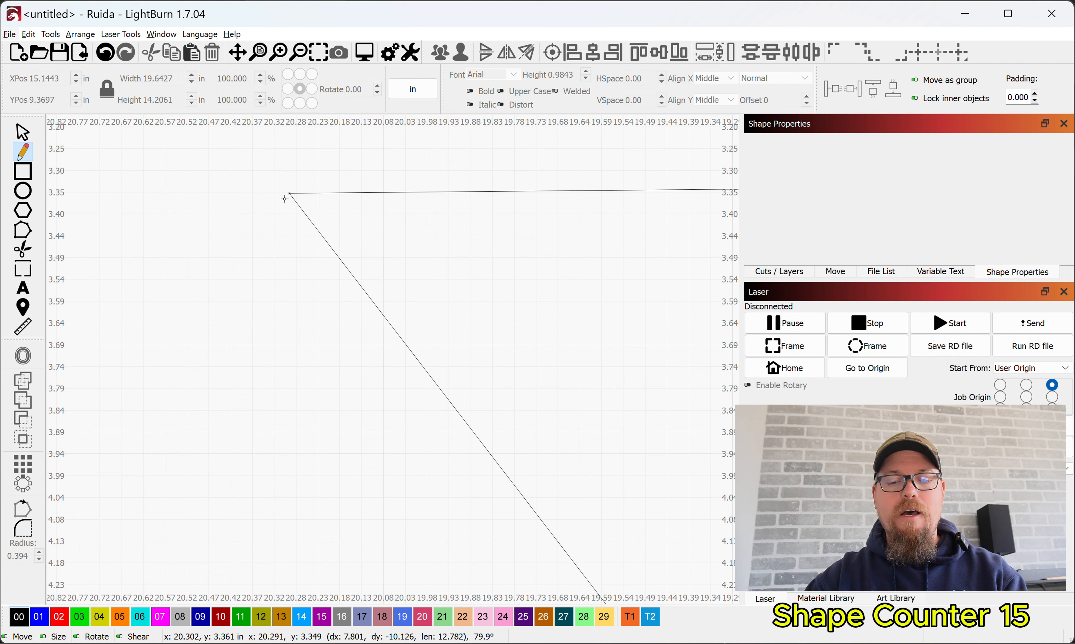
pyautogui.press('alt')
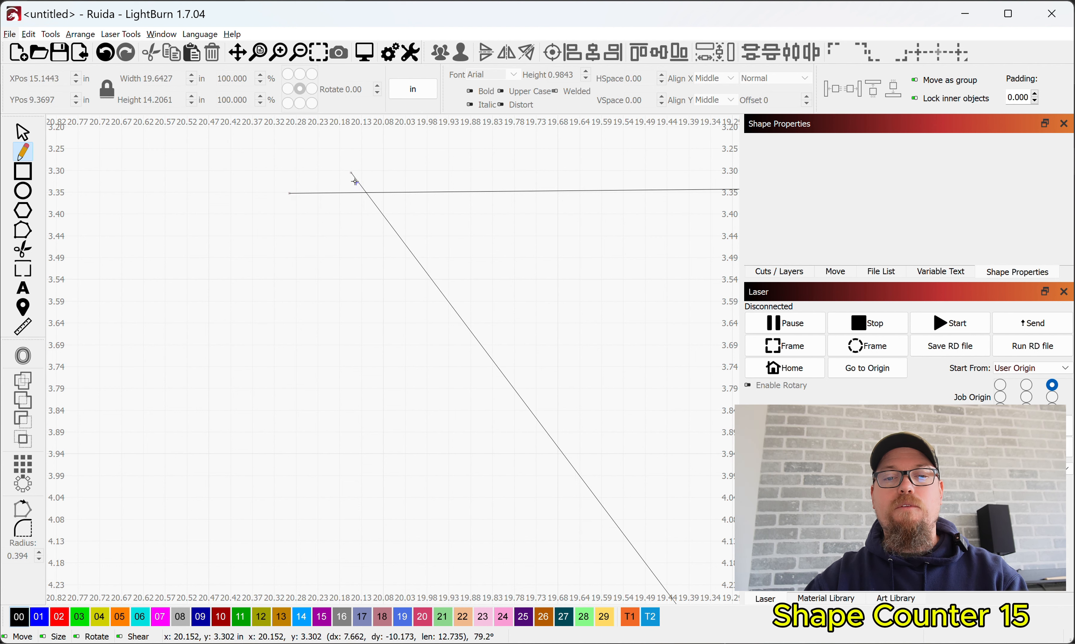
pyautogui.click(284, 202)
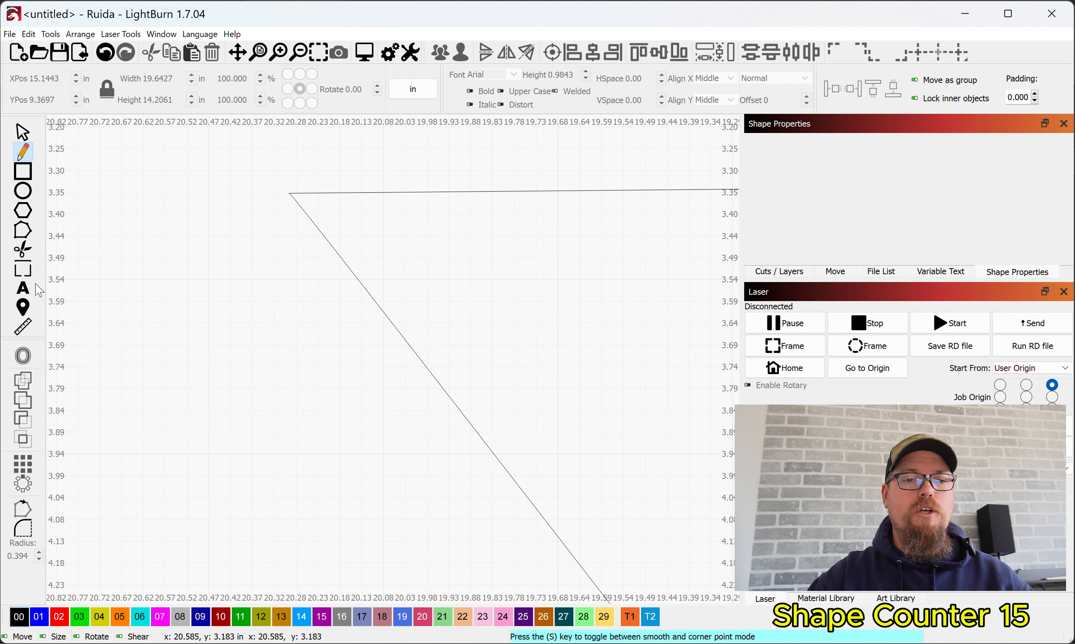
# Measure the triangle and inspect its starting corner to check whether the shape is closed
pyautogui.click(23, 327)
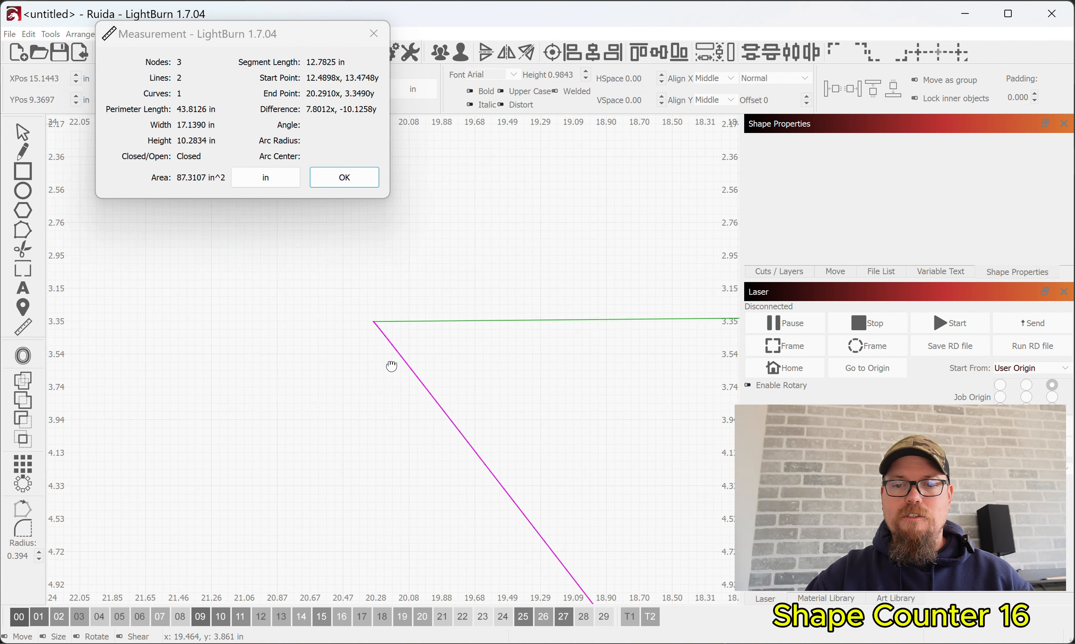
pyautogui.moveTo(392, 364); pyautogui.dragTo(176, 291)
pyautogui.scroll(-4, 440, 353)
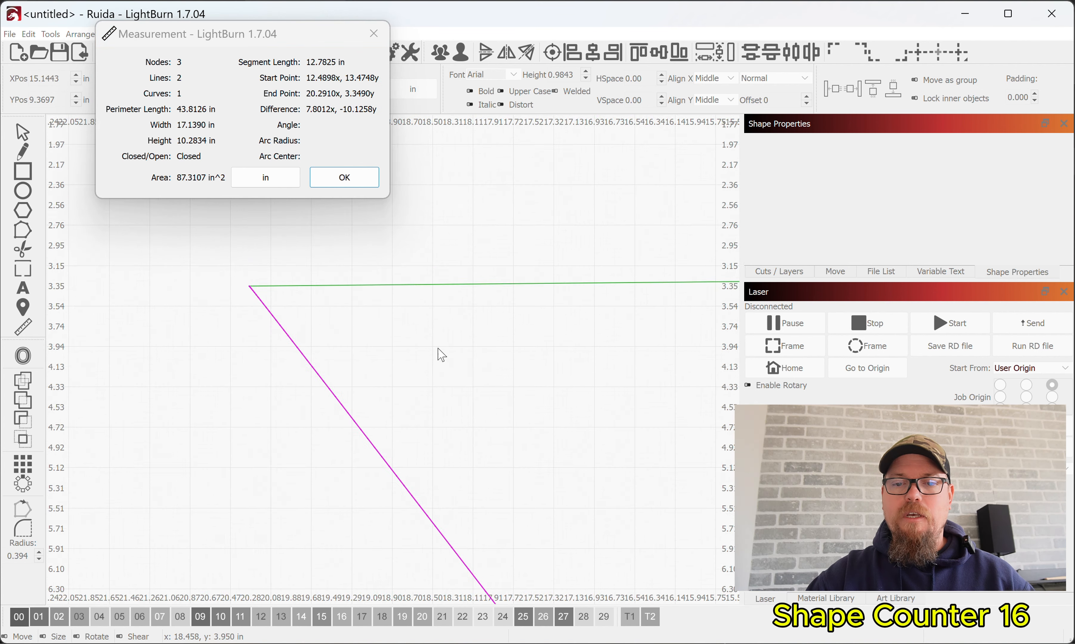
pyautogui.scroll(-2, 587, 375)
pyautogui.moveTo(586, 372); pyautogui.dragTo(218, 336)
pyautogui.scroll(-2, 262, 337)
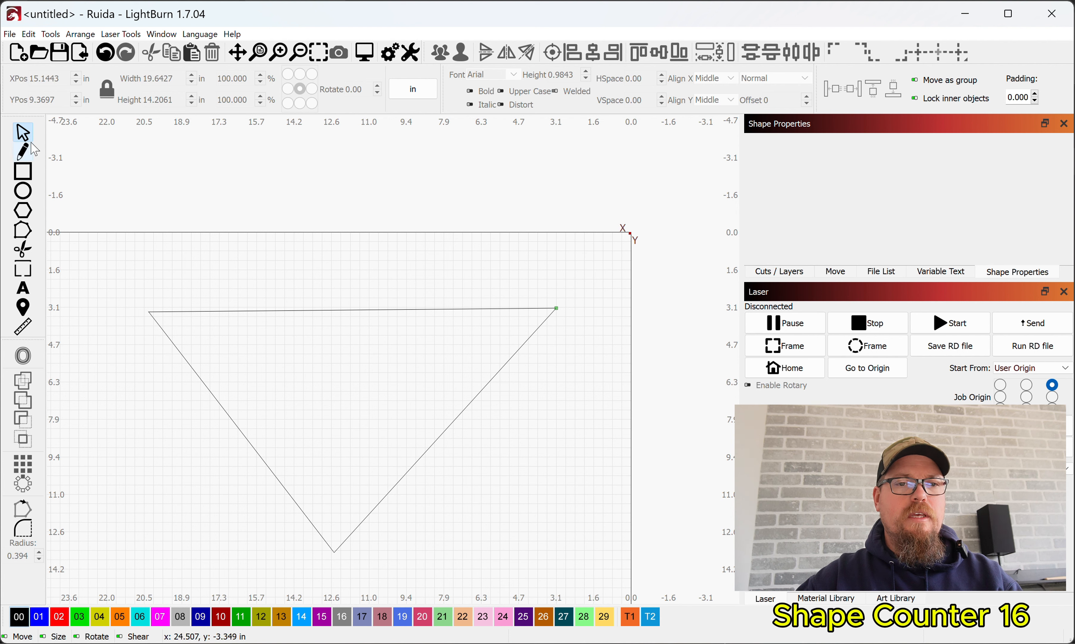
# Draw an open, exactly horizontal line above the triangle at about y 1.85 in, starting over its upper-left corner
pyautogui.click(23, 154)
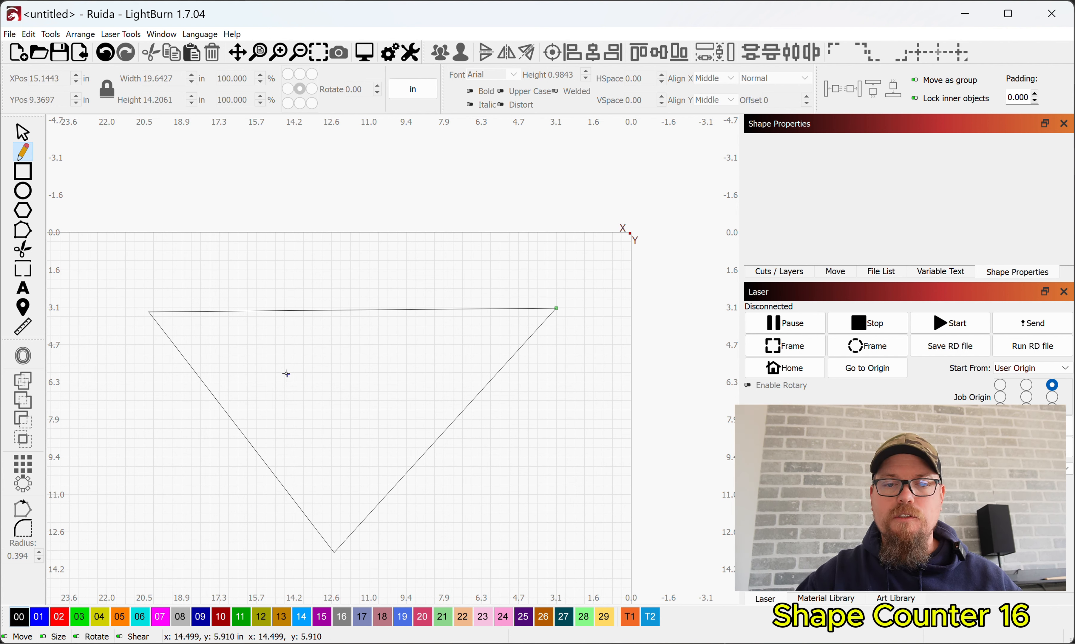
pyautogui.click(149, 277)
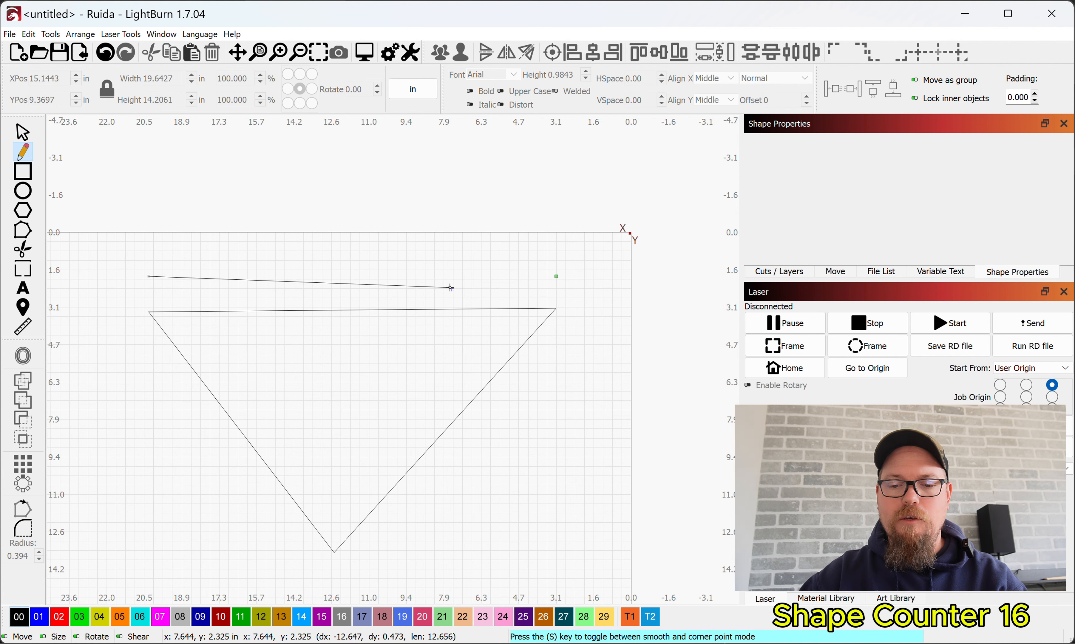
pyautogui.press('shift')
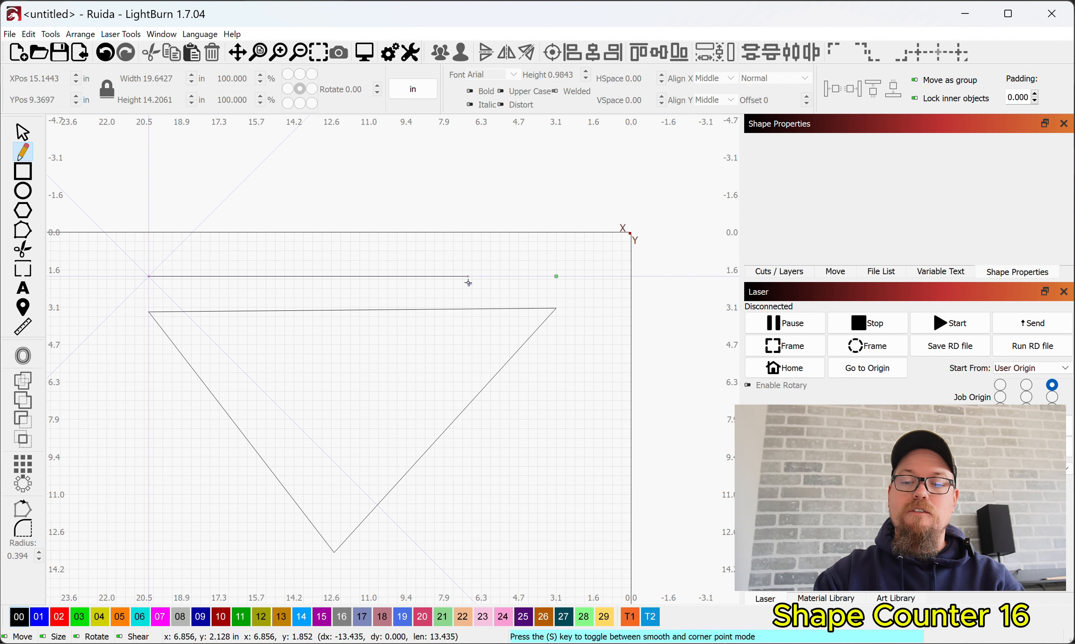
pyautogui.press('shift')
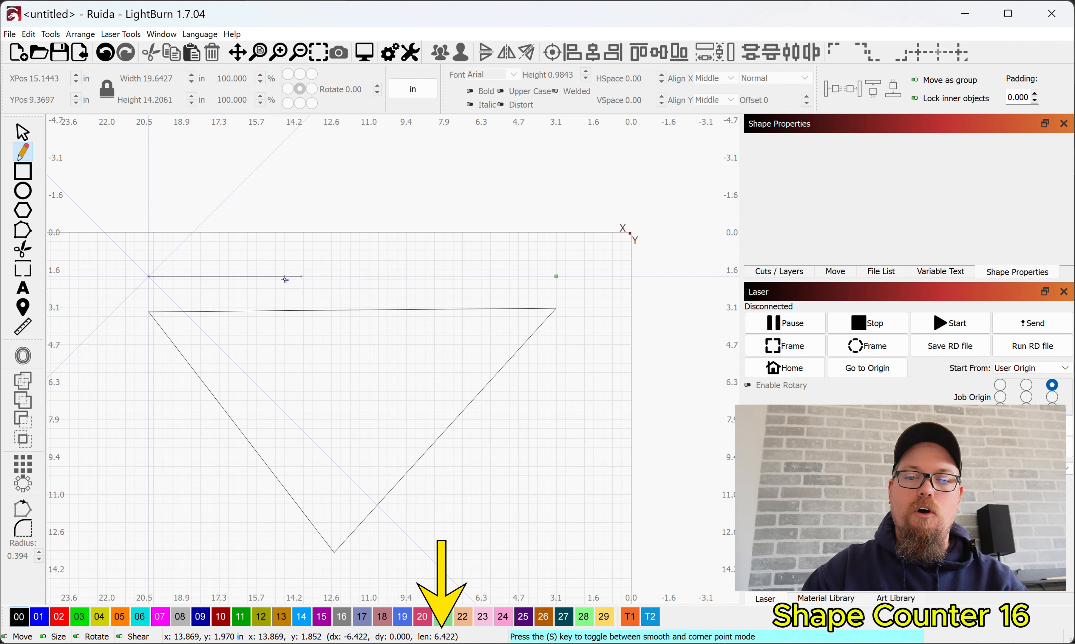
pyautogui.keyDown('shift'); pyautogui.click(505, 271); pyautogui.keyUp('shift')
pyautogui.press('Escape')
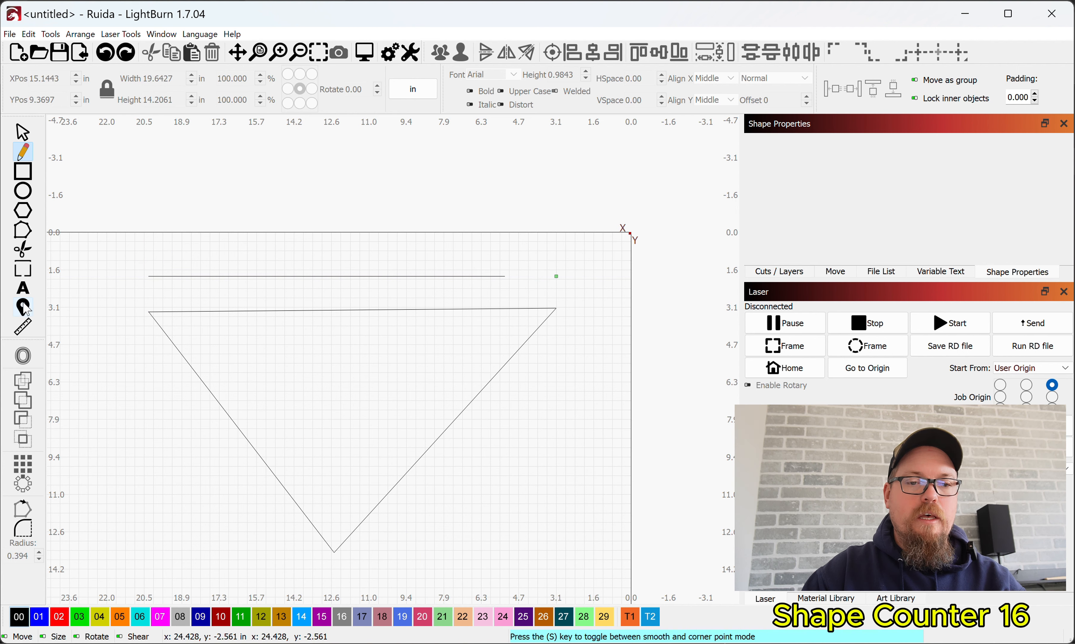
# Measure the horizontal line above the triangle to check its length and angle
pyautogui.click(23, 321)
pyautogui.moveTo(268, 275)
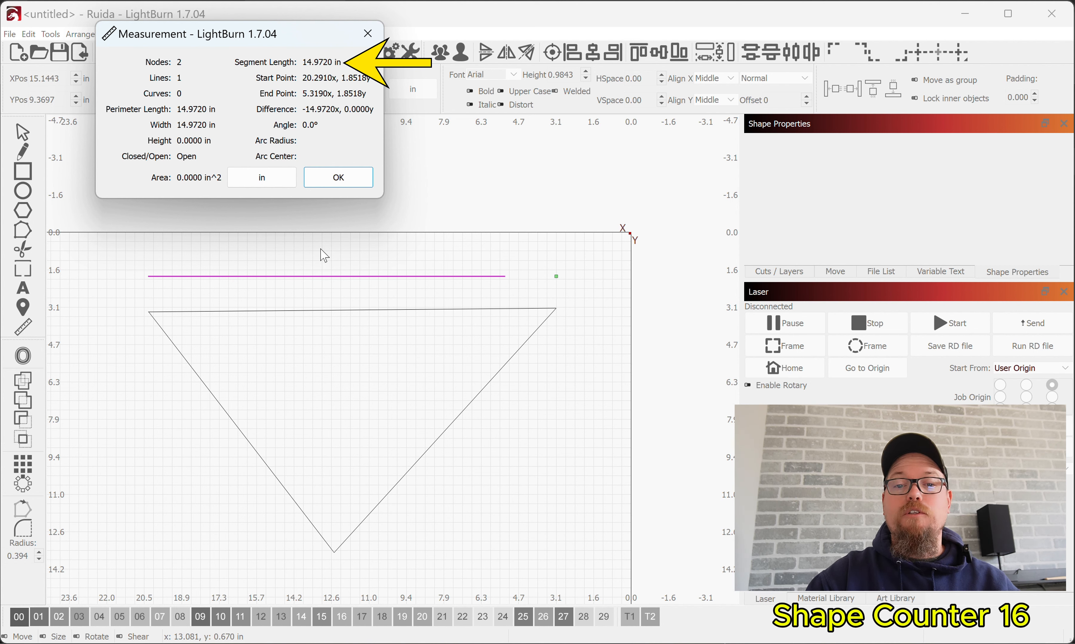
pyautogui.click(339, 177)
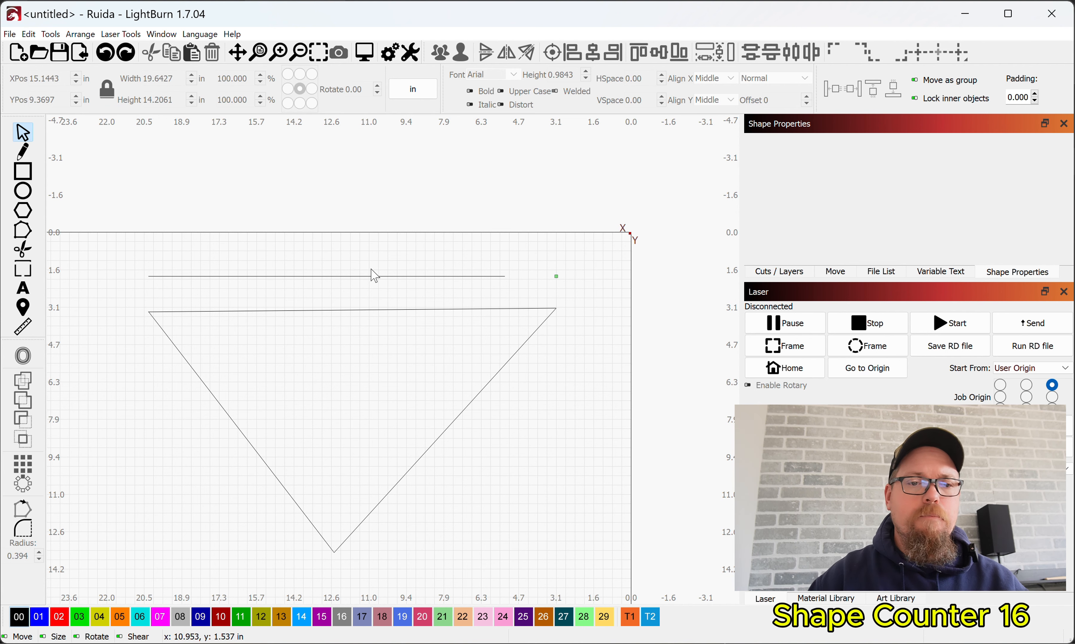
# Try to draw a near-vertical line downward, snapped to the horizontal line's right end
pyautogui.hotkey('ctrl', 'l')
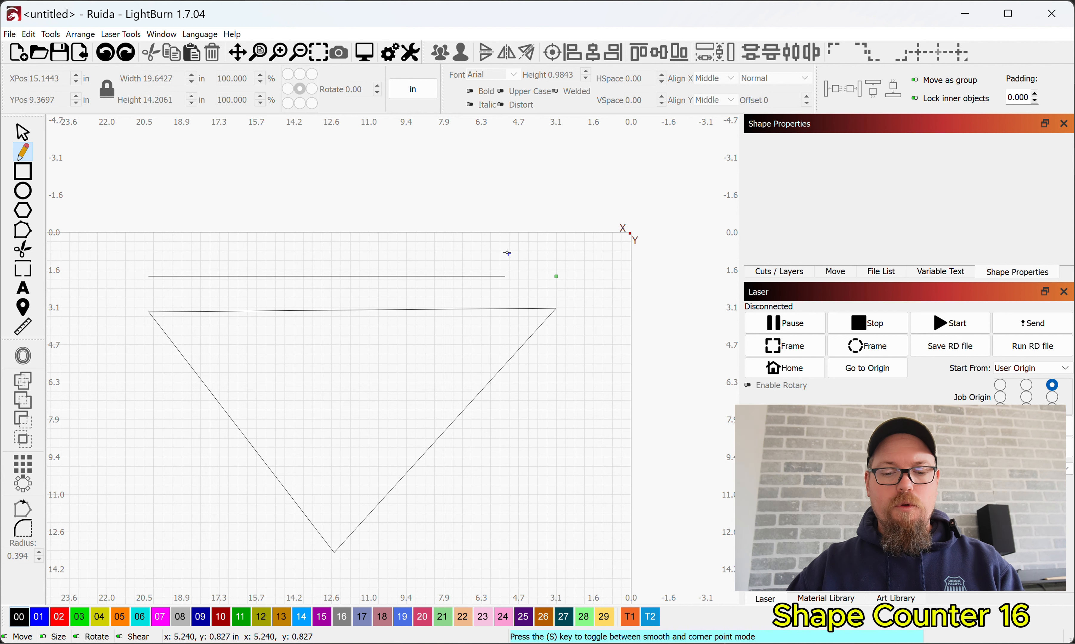
pyautogui.press('alt')
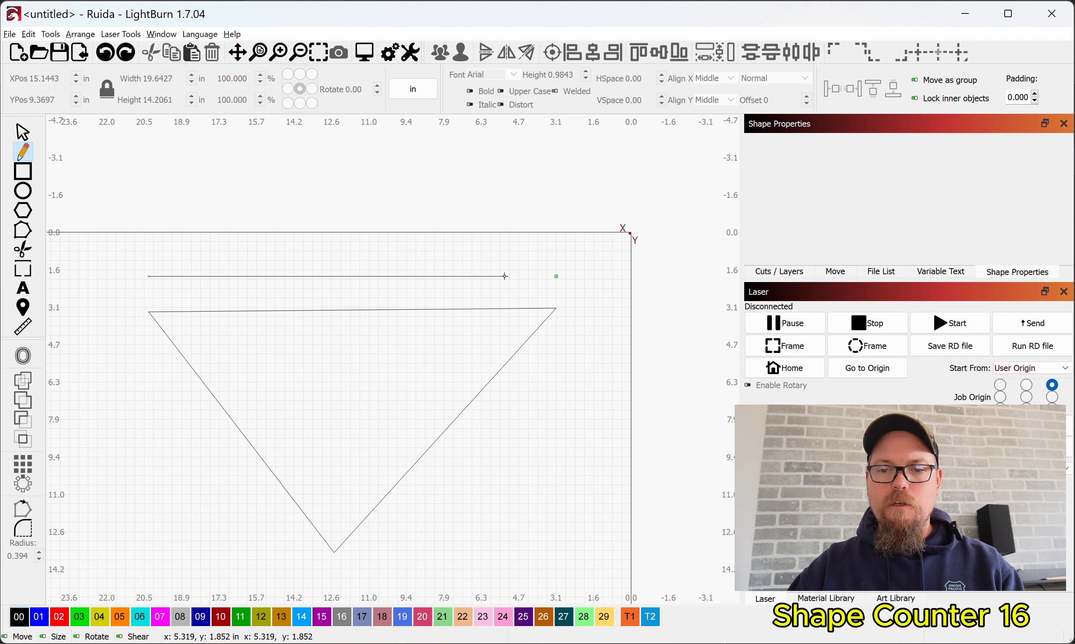
pyautogui.click(505, 276)
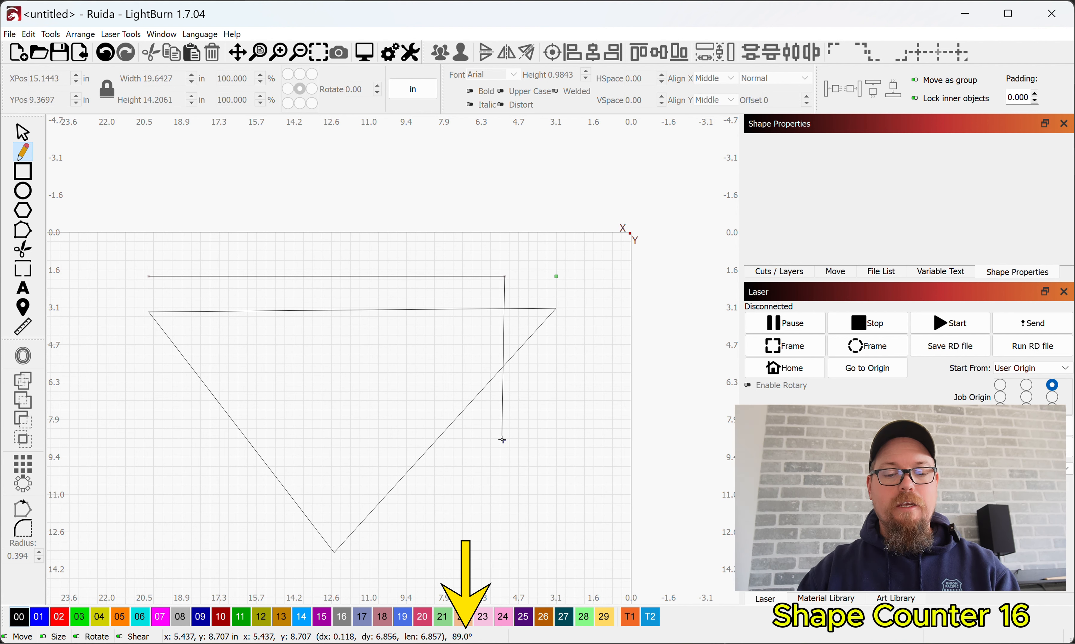
pyautogui.press('shift')
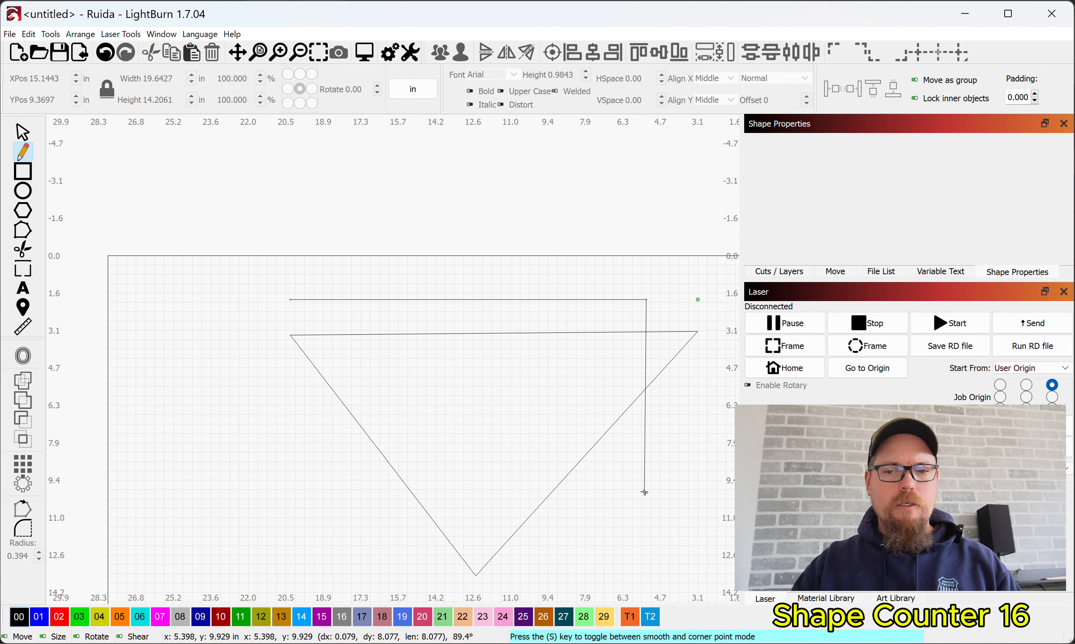
pyautogui.press('Escape')
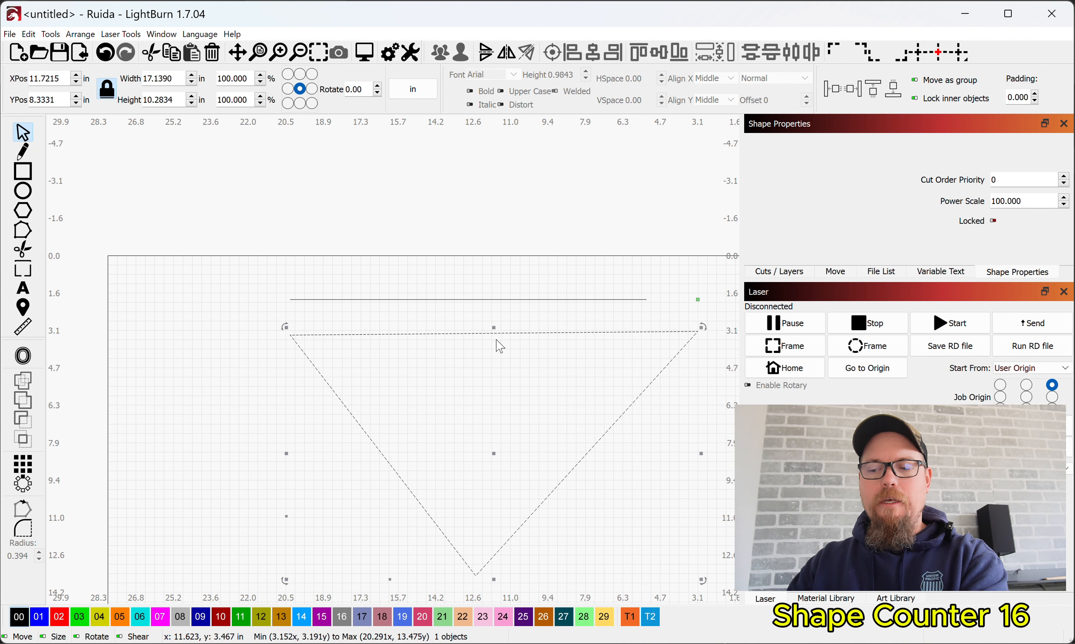
# Delete the triangle
pyautogui.press('Delete')
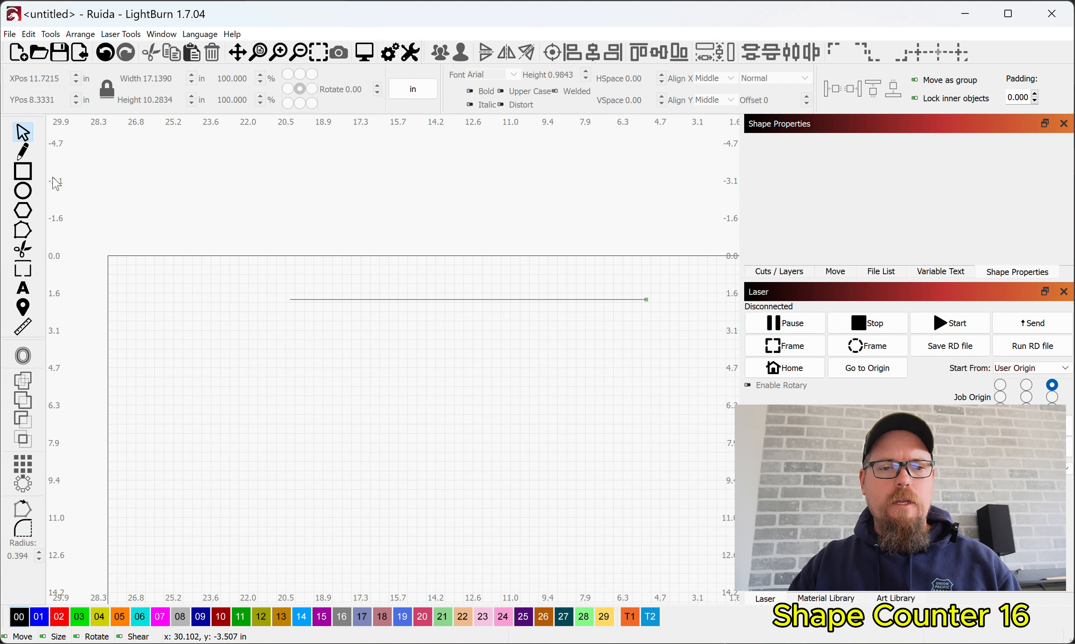
# Try to start a new line near the horizontal line's right end, check its starting point up close, and undo it
pyautogui.click(25, 153)
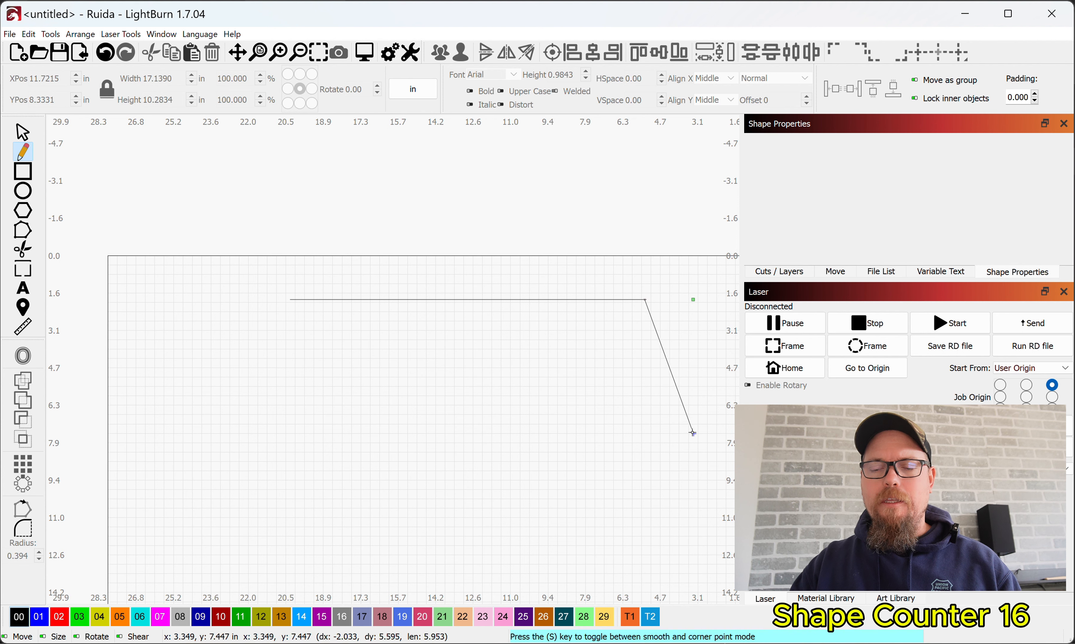
pyautogui.scroll(5, 644, 304)
pyautogui.scroll(6, 672, 188)
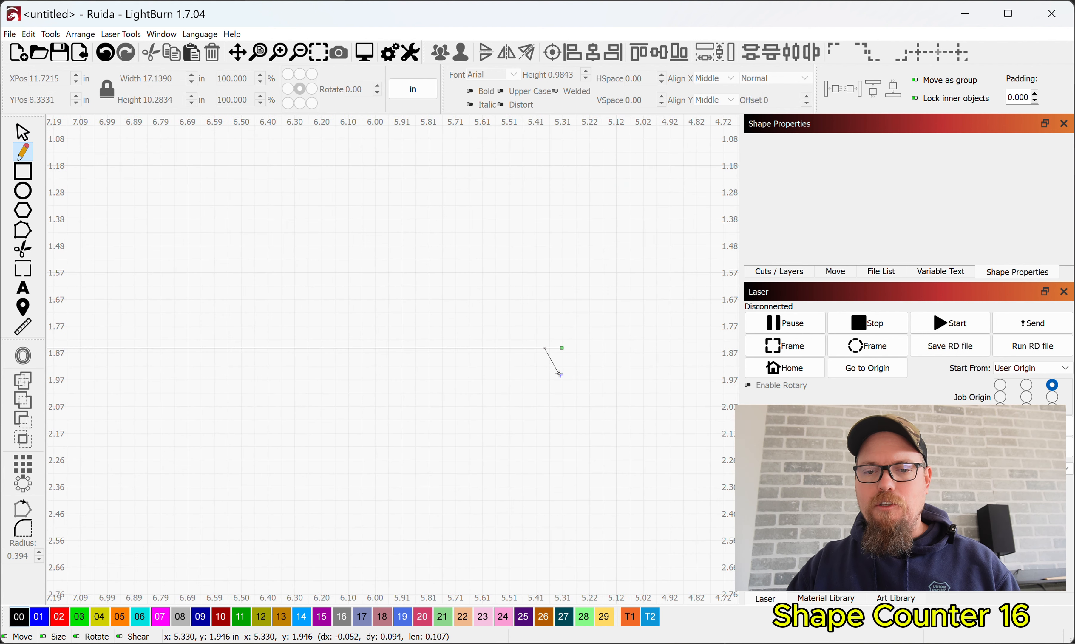
pyautogui.scroll(3, 503, 389)
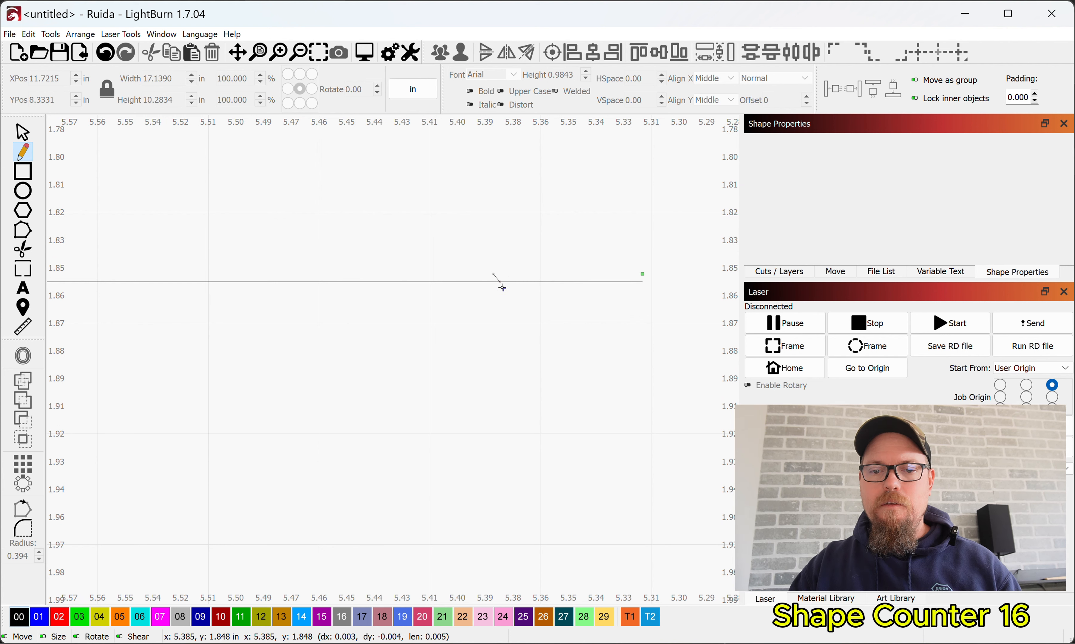
pyautogui.hotkey('ctrl', 'z')
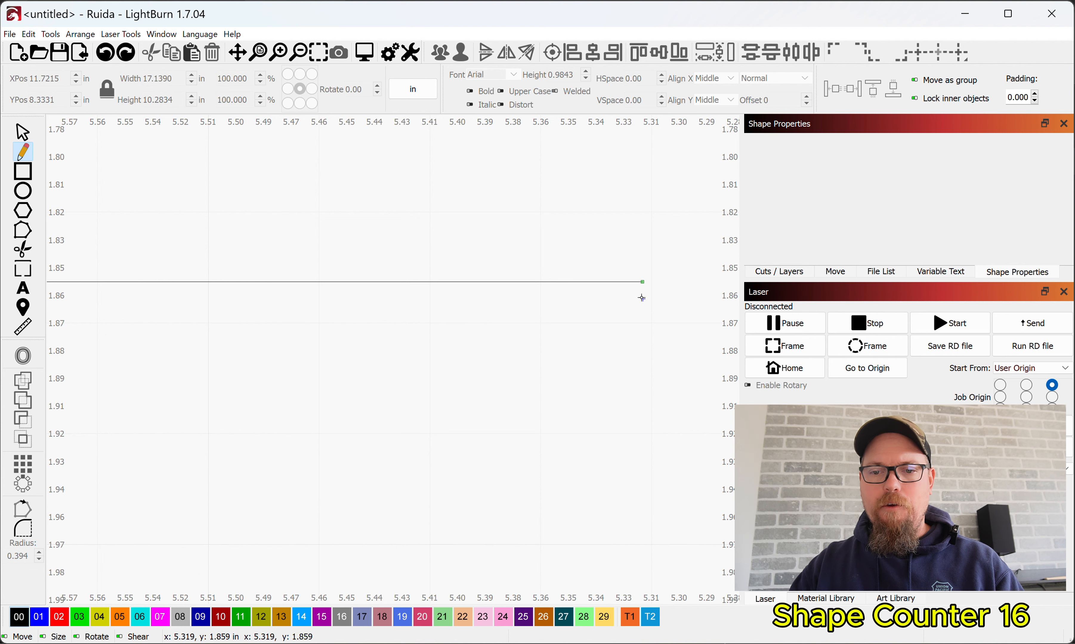
# Draw a path from the horizontal line's exact right end, about 6.6 in down and about 15 in left beneath the line
pyautogui.click(643, 281)
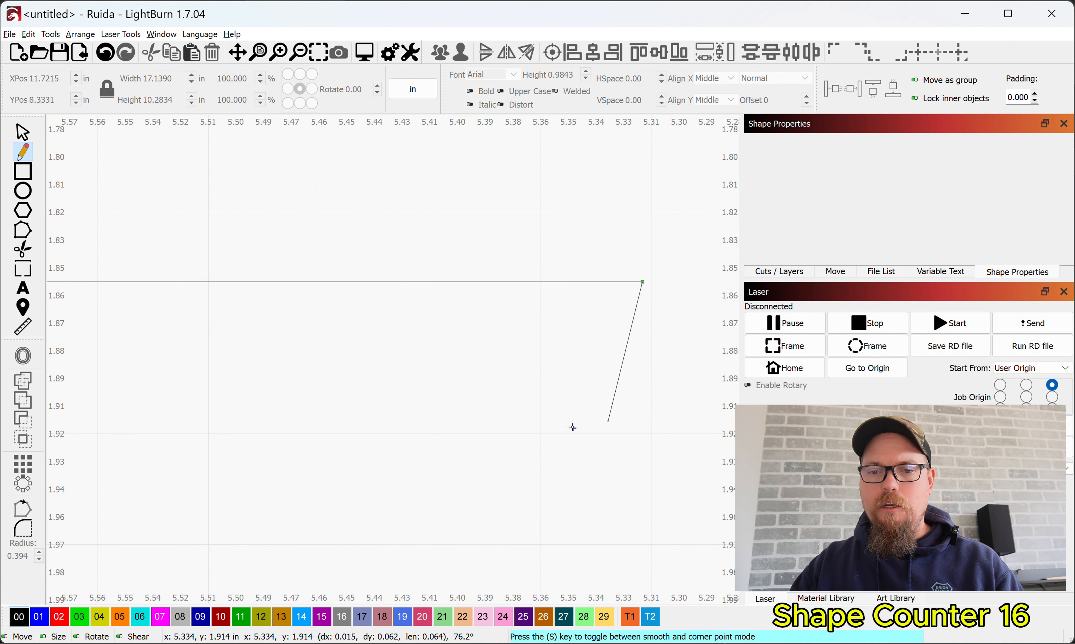
pyautogui.scroll(-1, 573, 460)
pyautogui.scroll(-15, 573, 459)
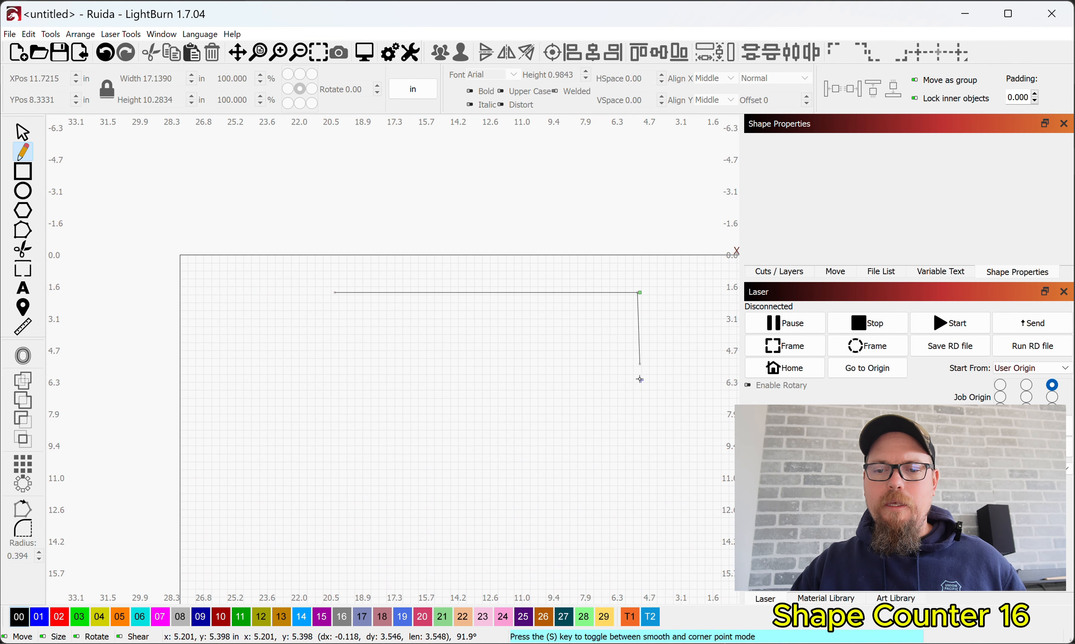
pyautogui.click(640, 427)
pyautogui.click(336, 427)
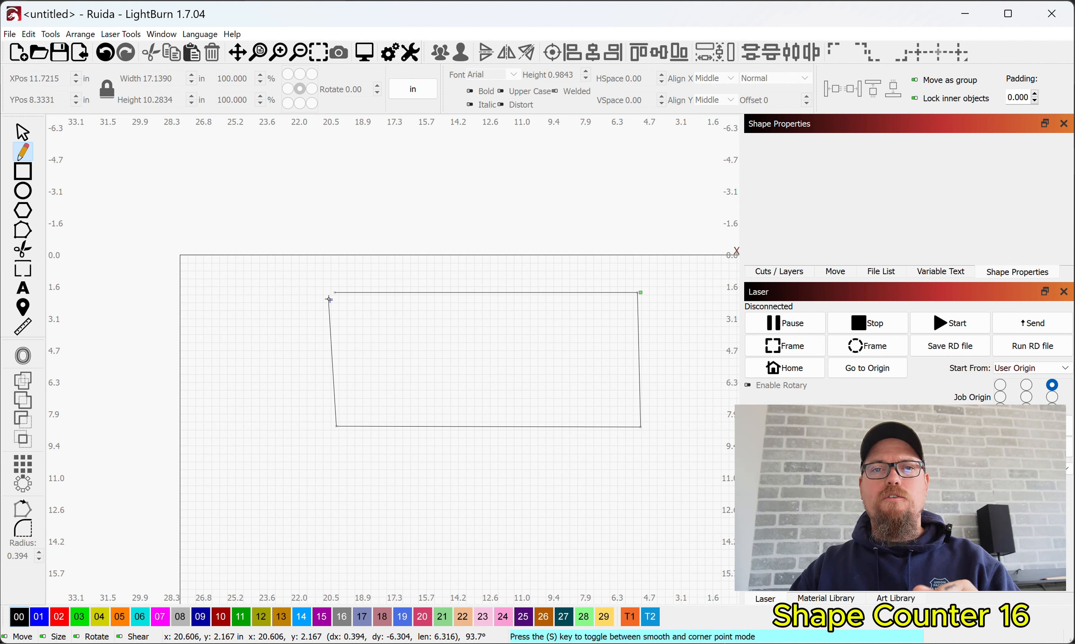
# Run the path up beside the horizontal line's left end with snapping overridden, extend it about 2.1 in left, and finish it
pyautogui.scroll(10, 326, 303)
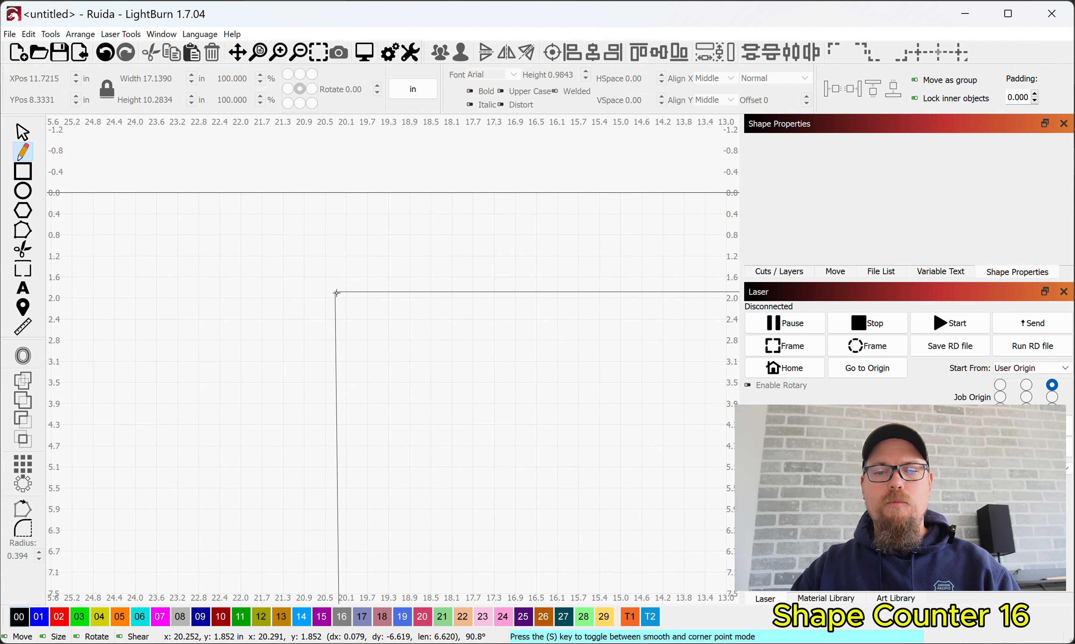
pyautogui.scroll(2, 332, 266)
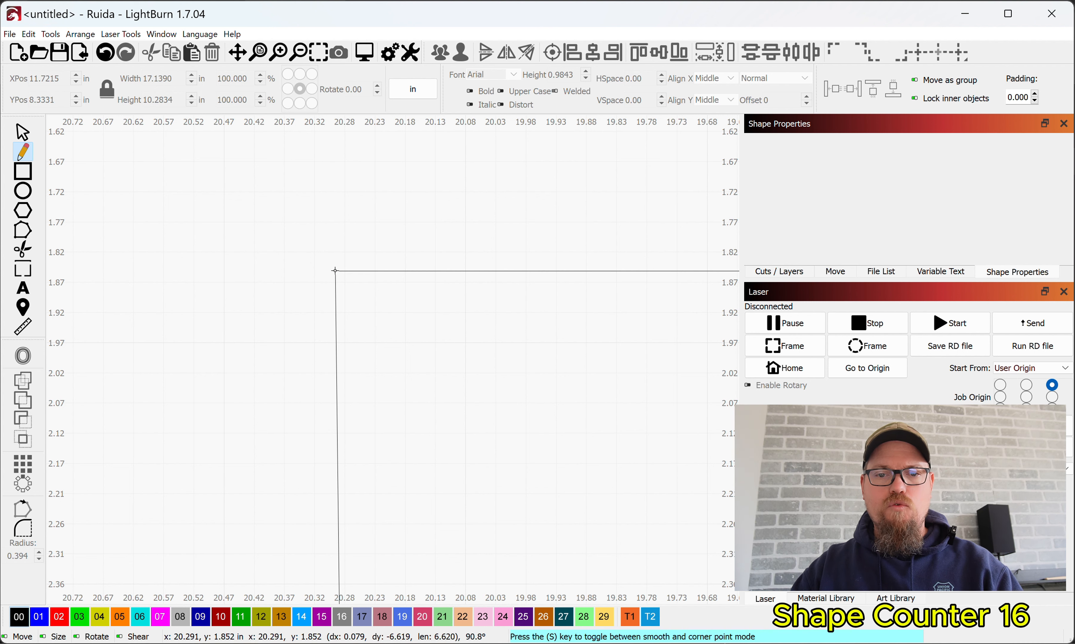
pyautogui.scroll(-12, 334, 270)
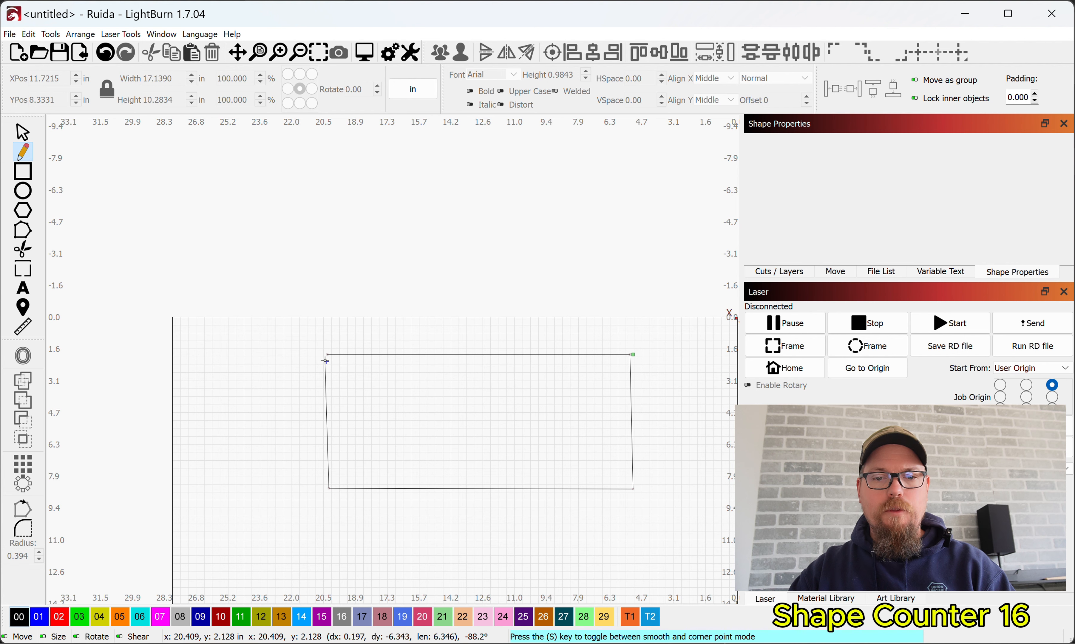
pyautogui.click(326, 355)
pyautogui.click(284, 356)
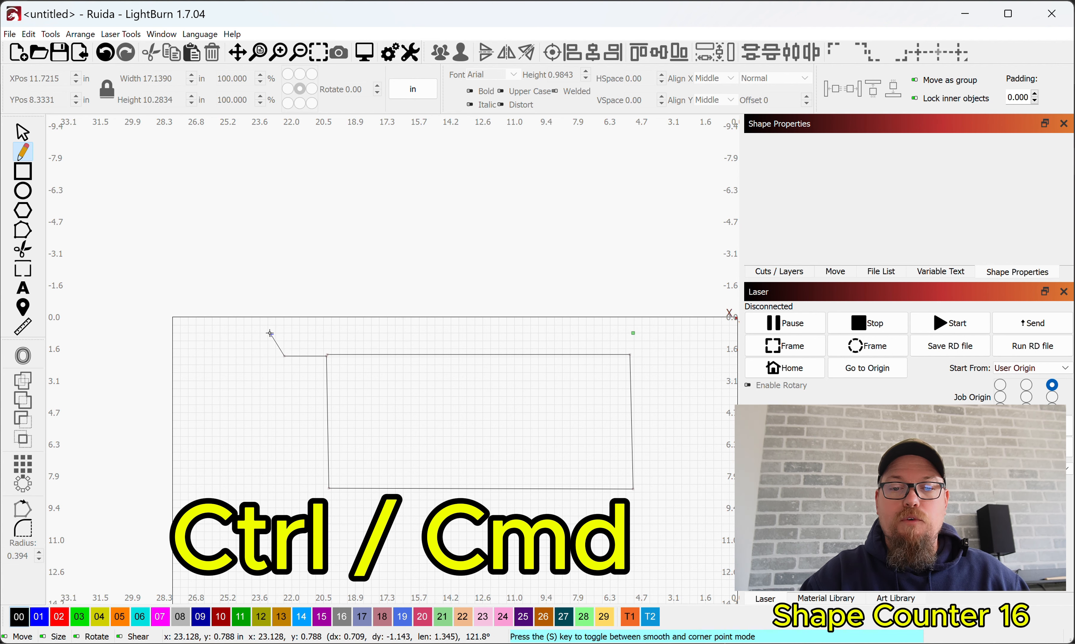
pyautogui.press('Escape')
# Inspect the upper-left corner up close to check whether the path meets the horizontal line's left end
pyautogui.scroll(9, 324, 362)
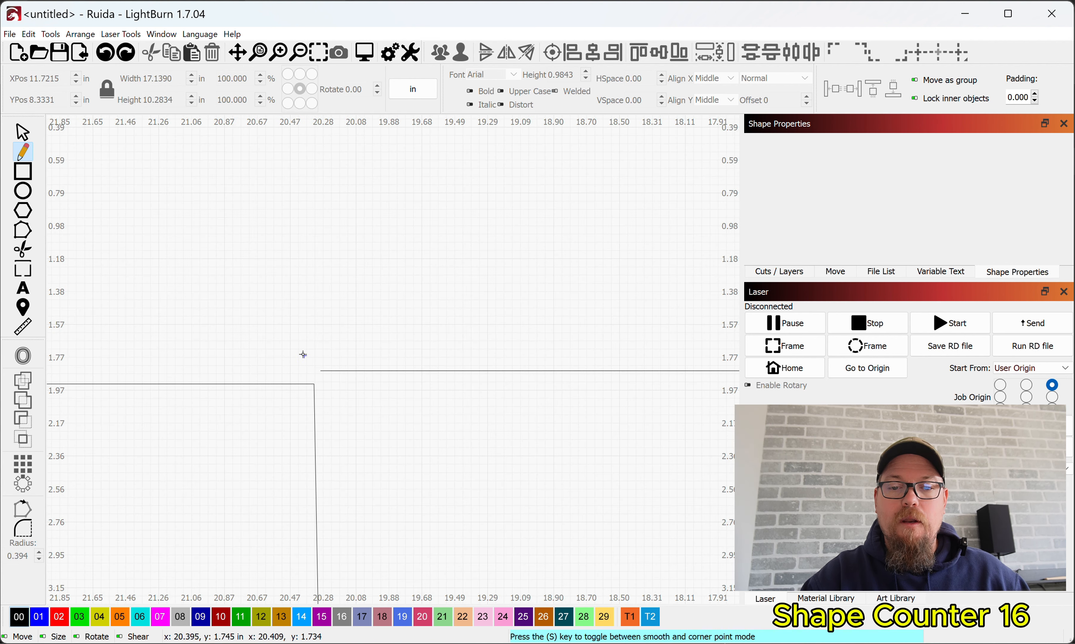
pyautogui.scroll(4, 304, 354)
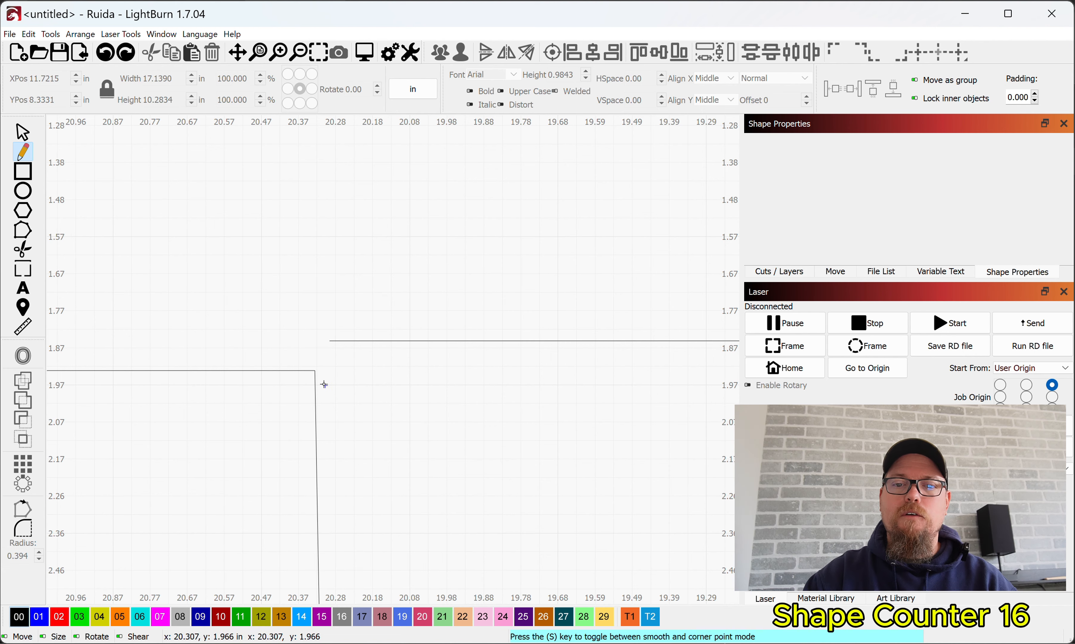
pyautogui.scroll(-10, 332, 344)
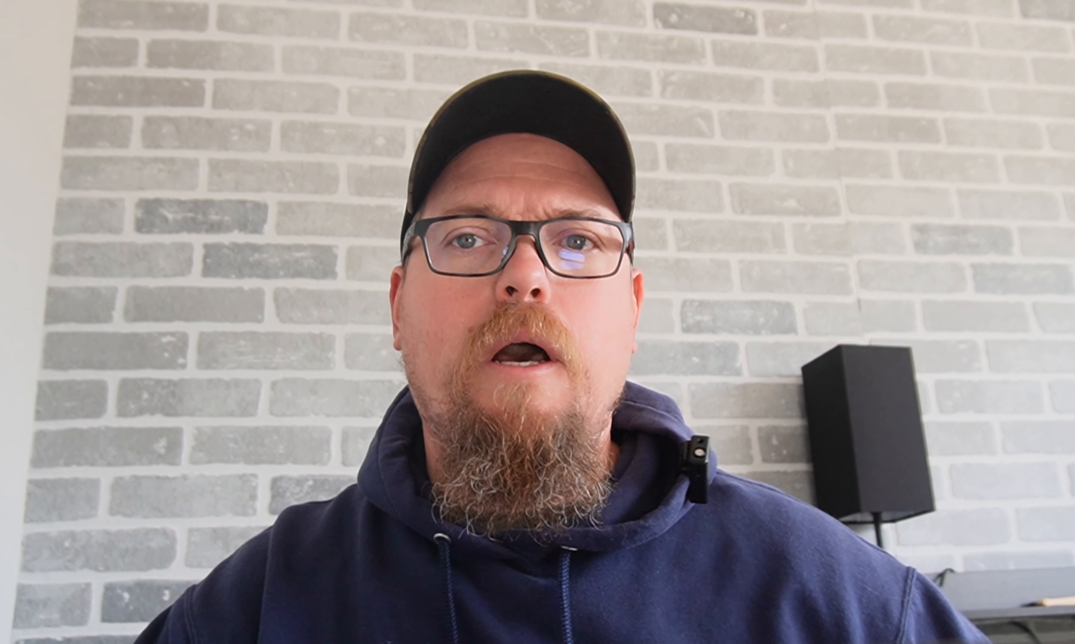